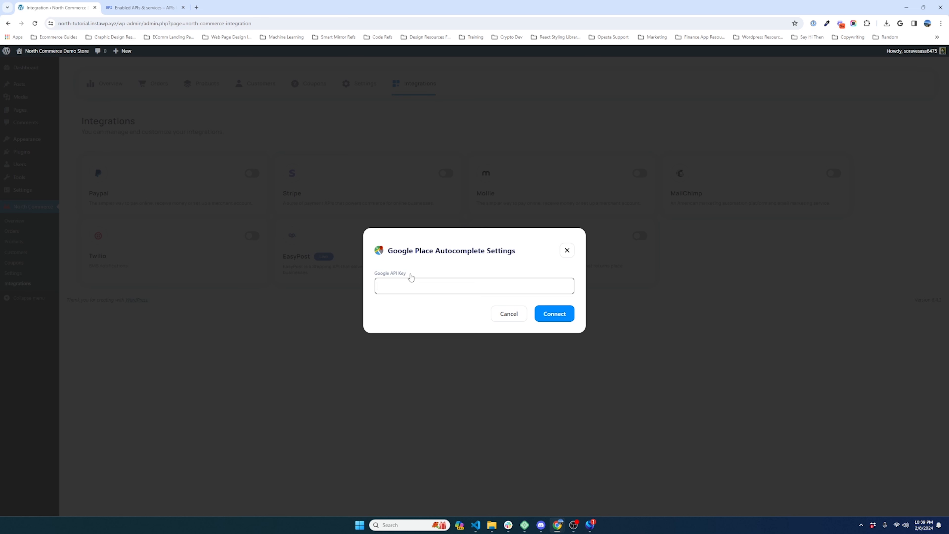
Step: Switch to the Google Cloud Enabled APIs & services tab, leaving the WordPress API key dialog open
left_click(147, 8)
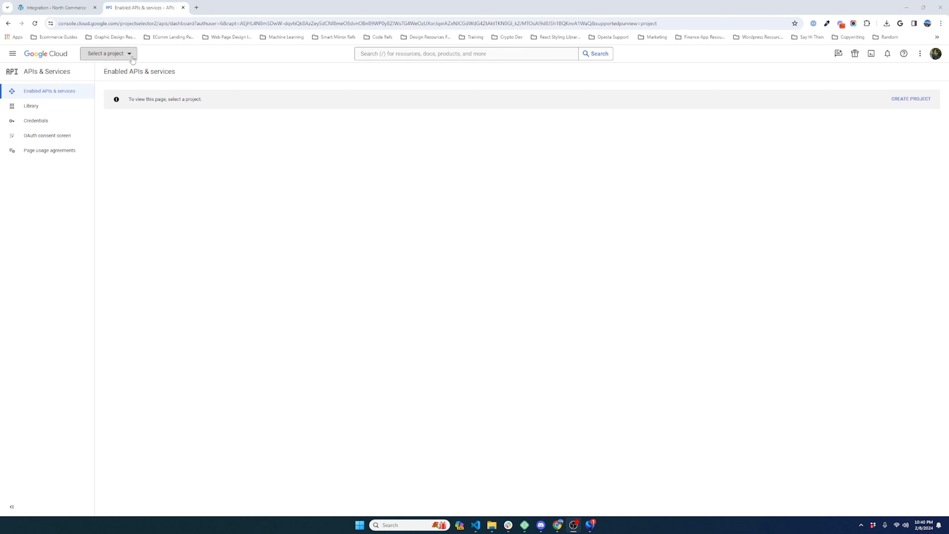
Step: From the project picker, create a new project named 'North Commerce Tutorial'
left_click(108, 53)
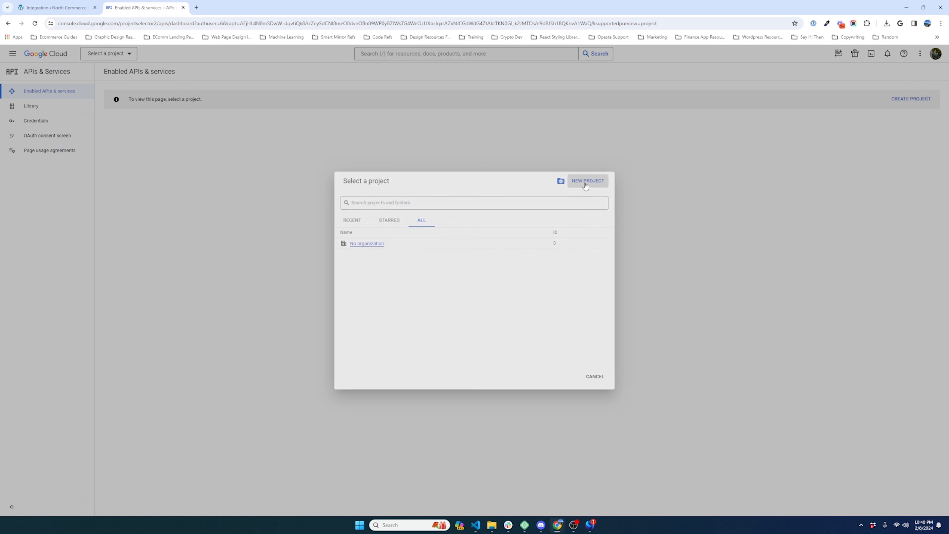
left_click(586, 183)
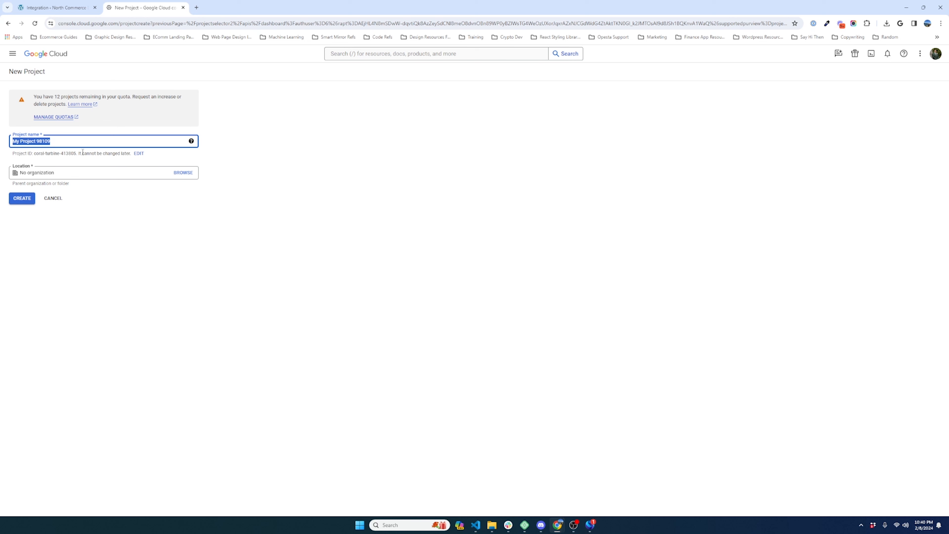
type("nORTH")
key("BackSpace")
key("BackSpace")
key("BackSpace")
key("BackSpace")
key("BackSpace")
key("BackSpace")
type("North Commerce Tutorial")
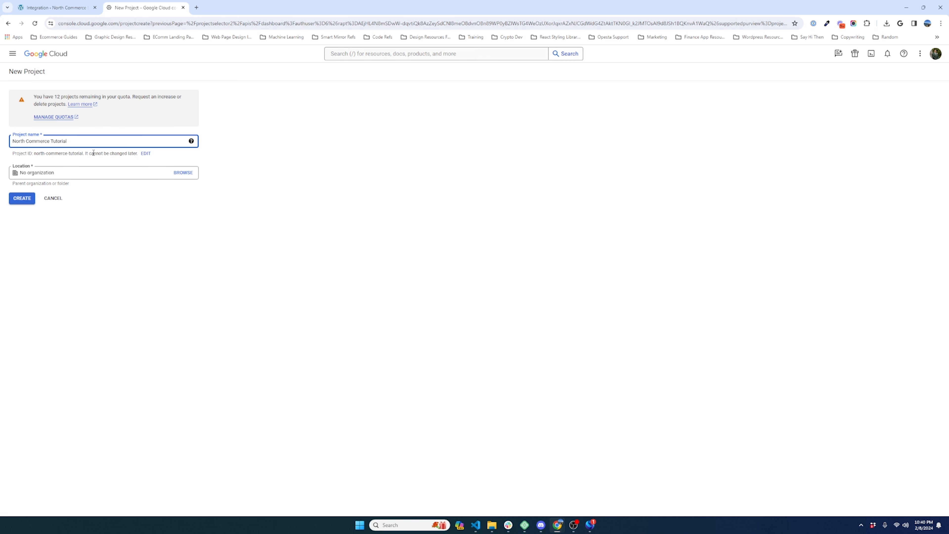
left_click(132, 208)
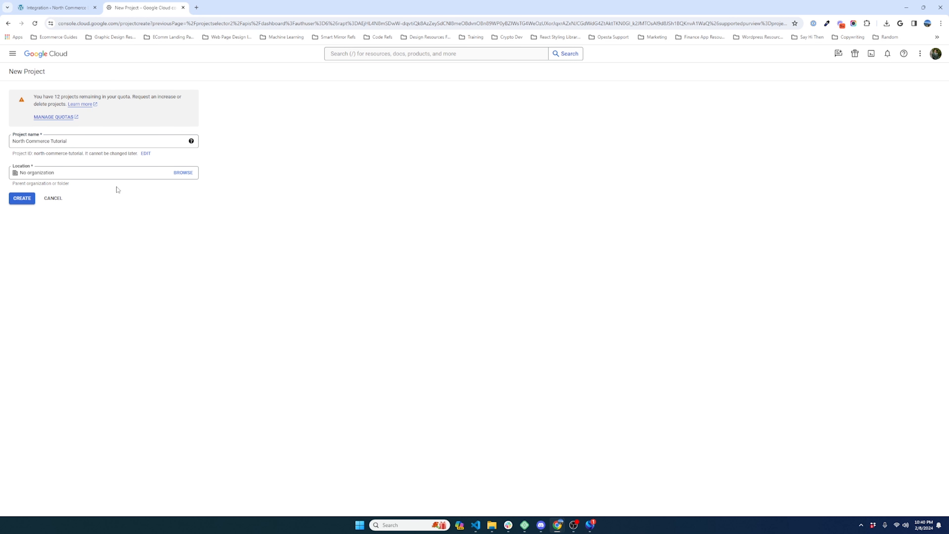
left_click_drag(43, 95, 94, 103)
left_click(144, 103)
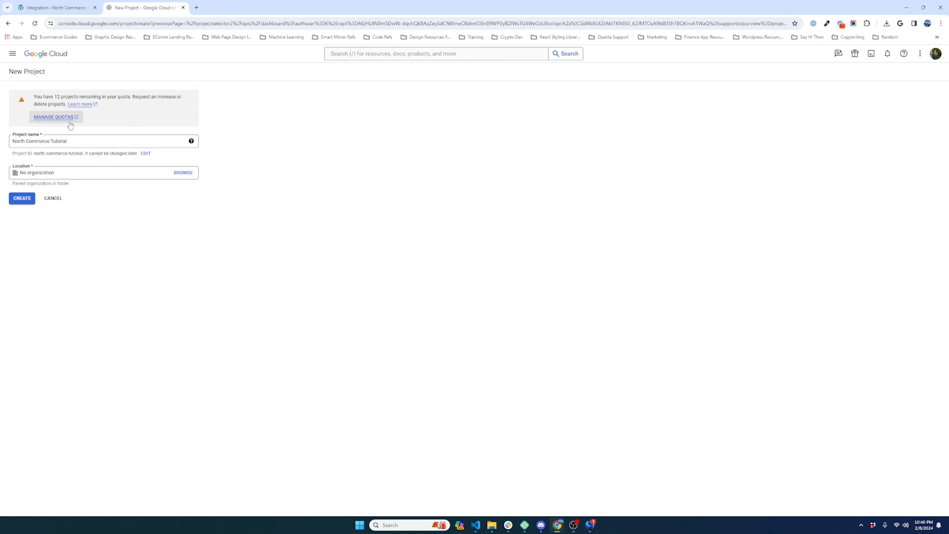
left_click(26, 202)
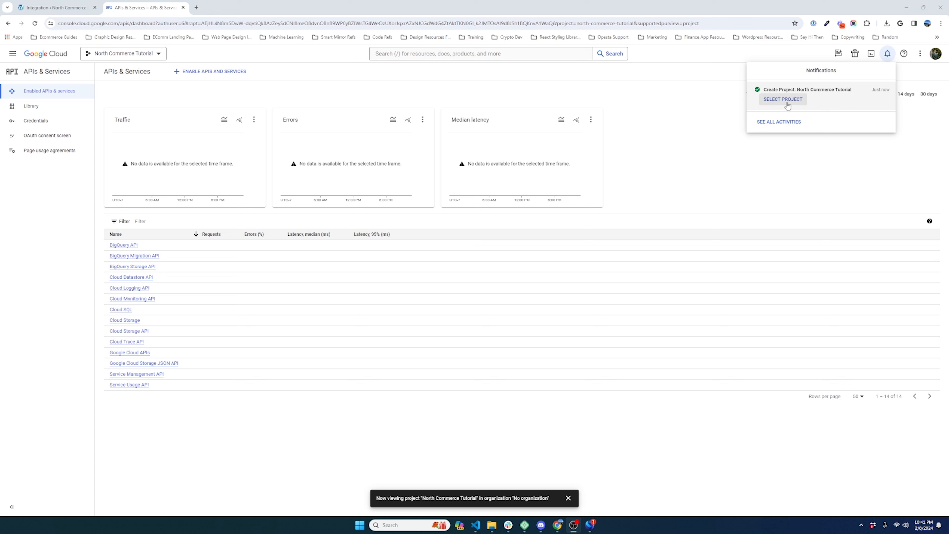
Step: Switch to North Commerce Tutorial and reach the API Library via Enabled APIs & services
left_click(151, 58)
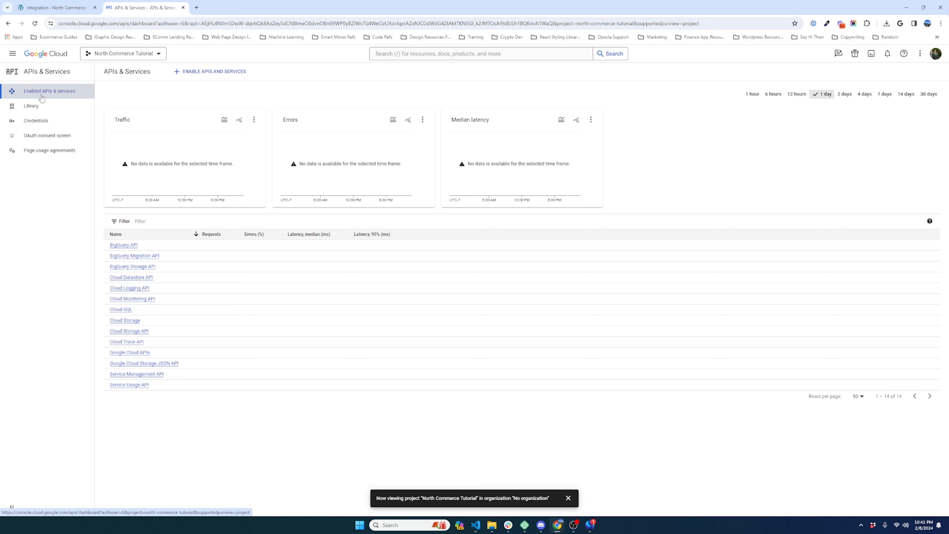
left_click(12, 53)
mouse_move(50, 134)
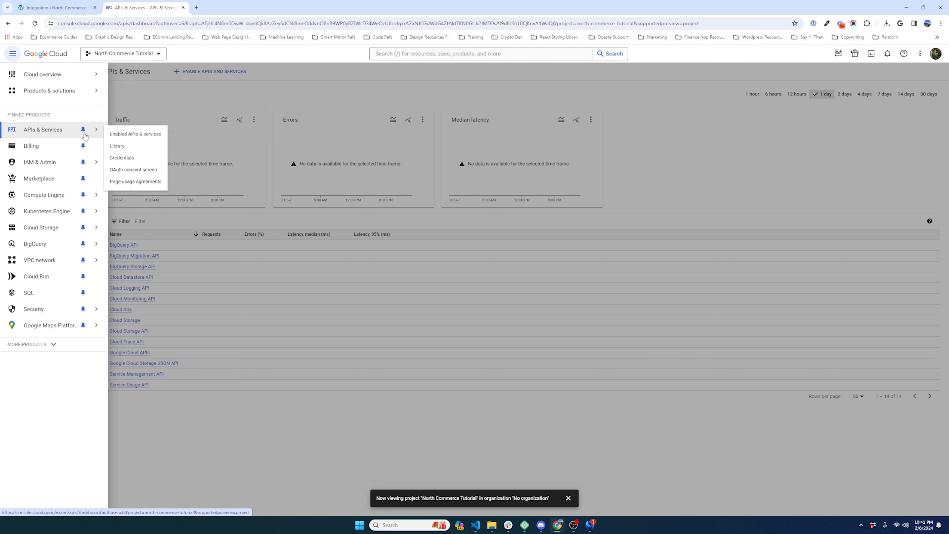
left_click(120, 136)
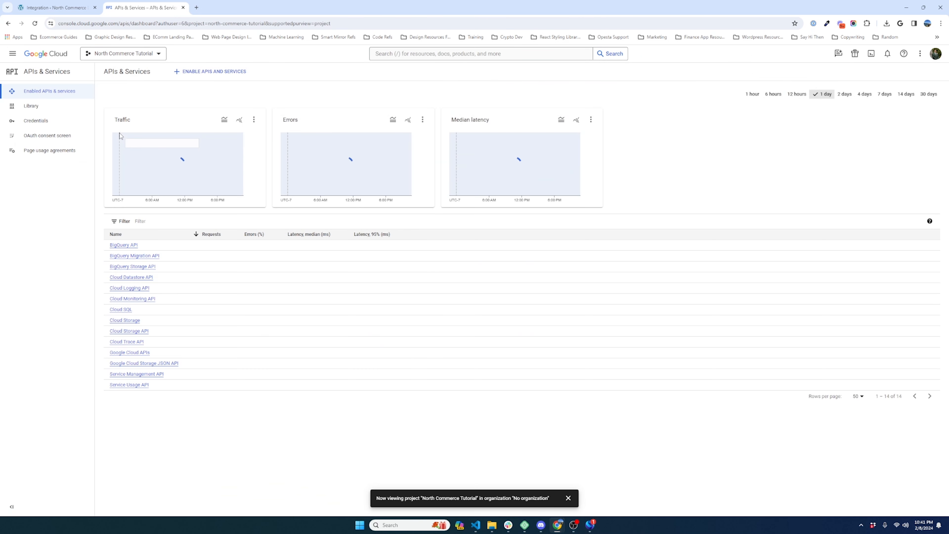
left_click(196, 73)
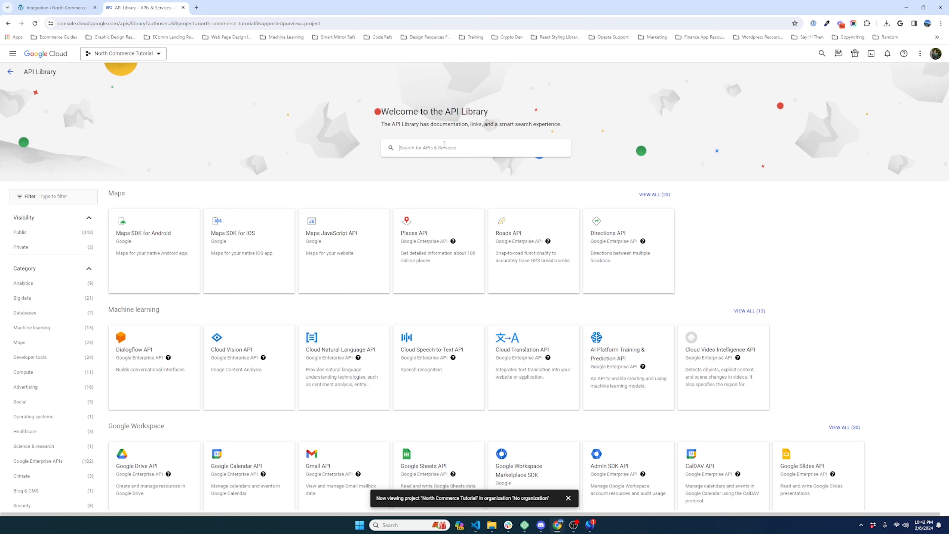
Step: Search the API Library for 'maps' and open the Places API (New) details page
left_click(428, 148)
type("maps")
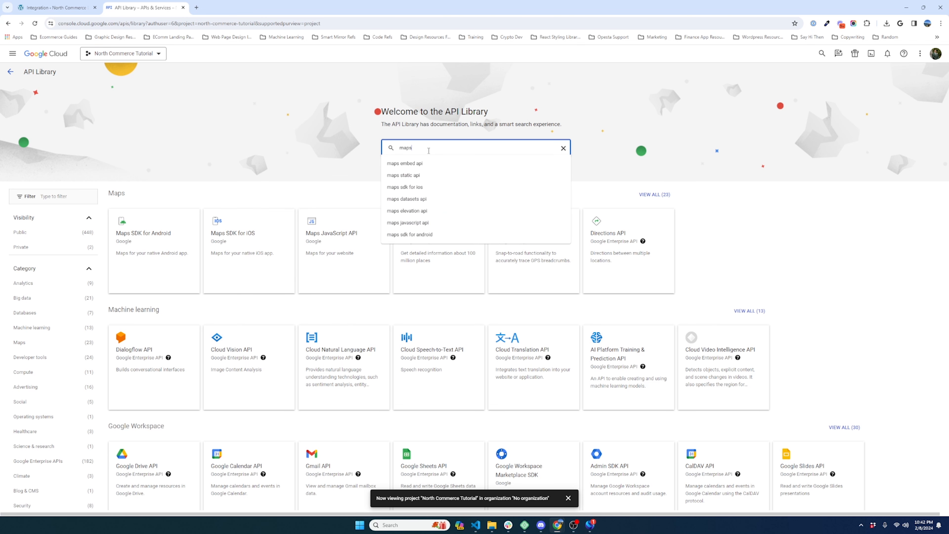
key("Return")
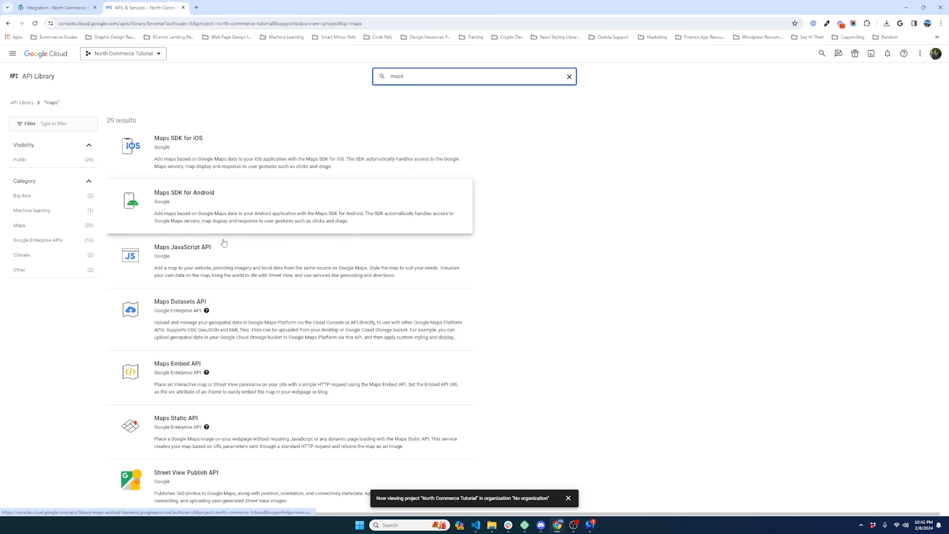
scroll(269, 315, "down", 2)
scroll(269, 321, "down", 10)
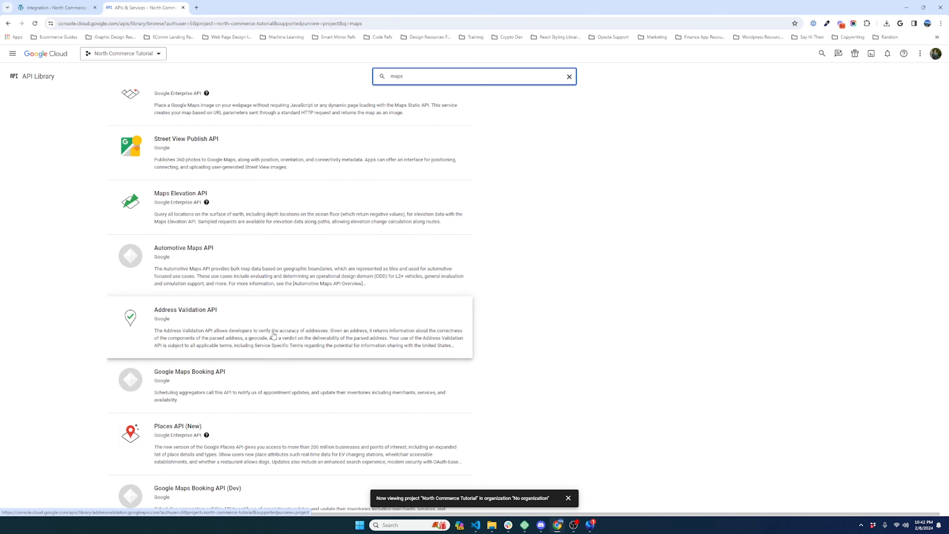
scroll(273, 334, "down", 3)
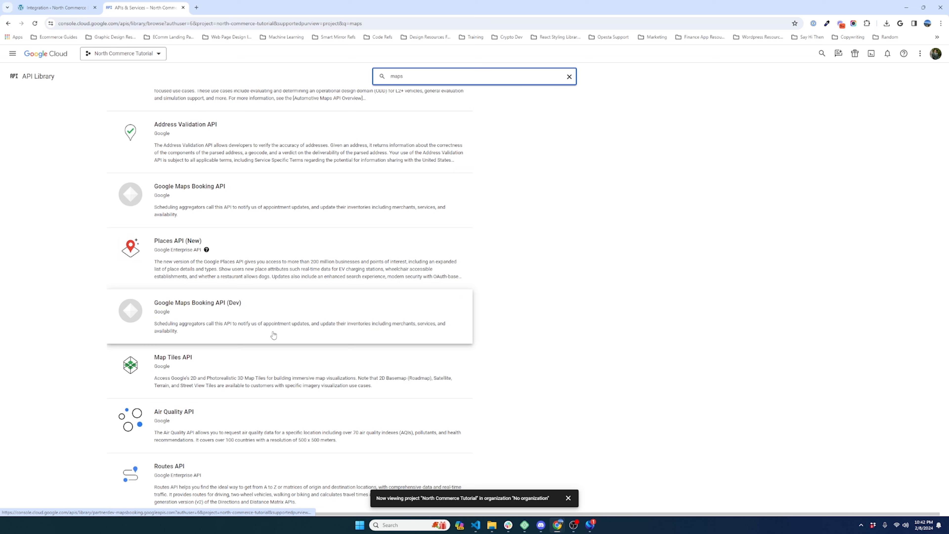
scroll(260, 303, "down", 14)
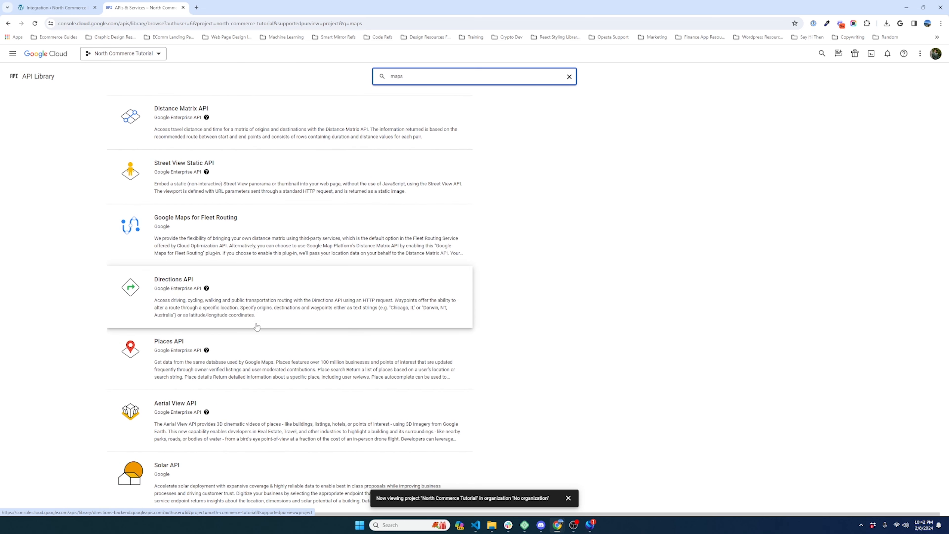
scroll(198, 355, "up", 8)
scroll(182, 337, "up", 9)
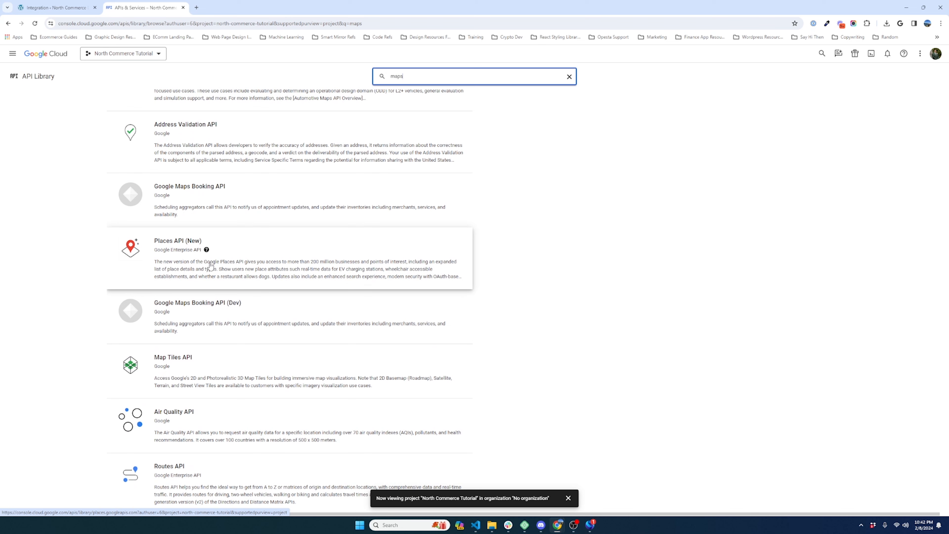
left_click(214, 267)
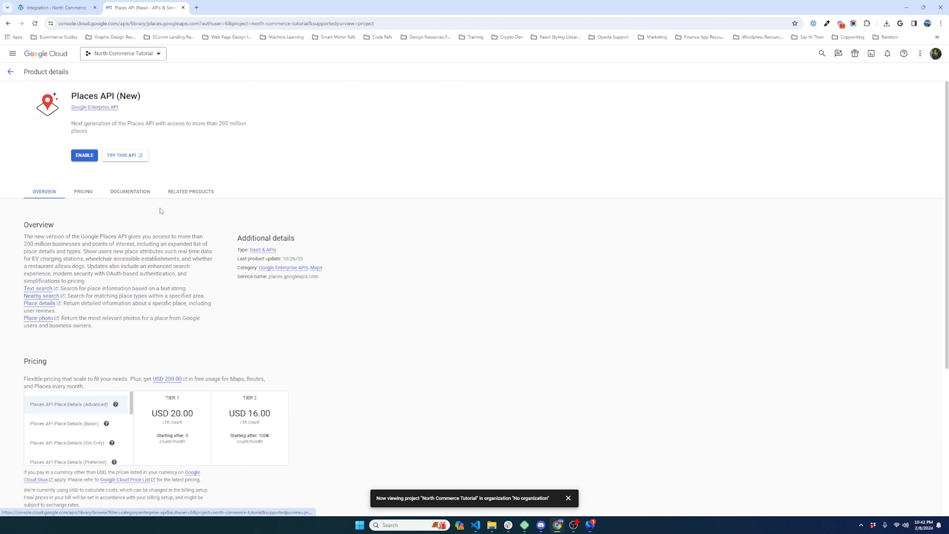
Step: Enable Places API (New), which brings up the free-trial account signup
left_click(86, 156)
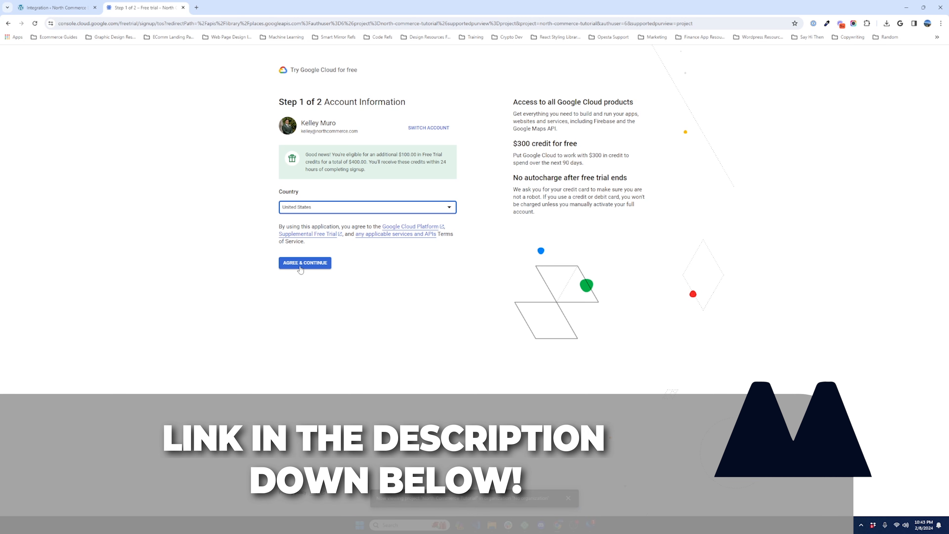
Step: Accept the trial terms and start the free trial using the existing payments profile and card
left_click(304, 263)
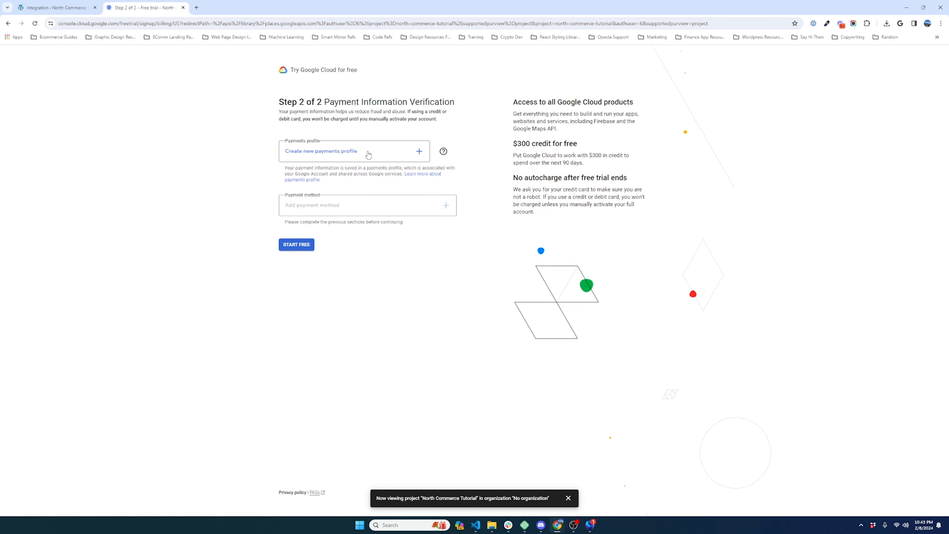
left_click(373, 154)
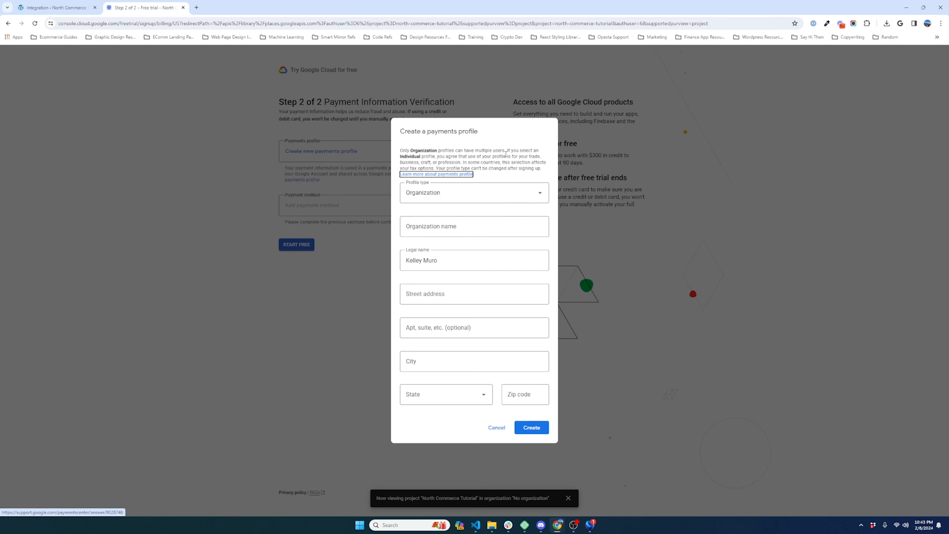
left_click(496, 427)
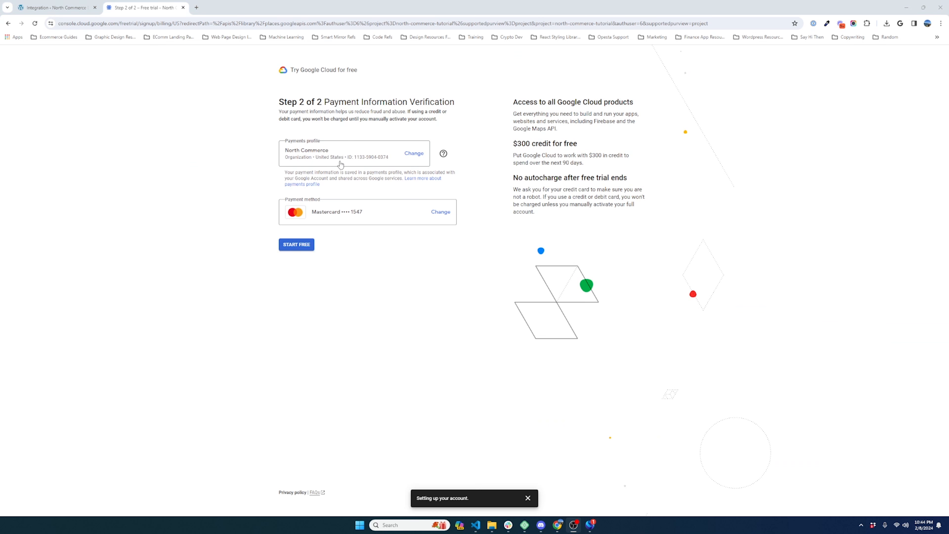
left_click(306, 246)
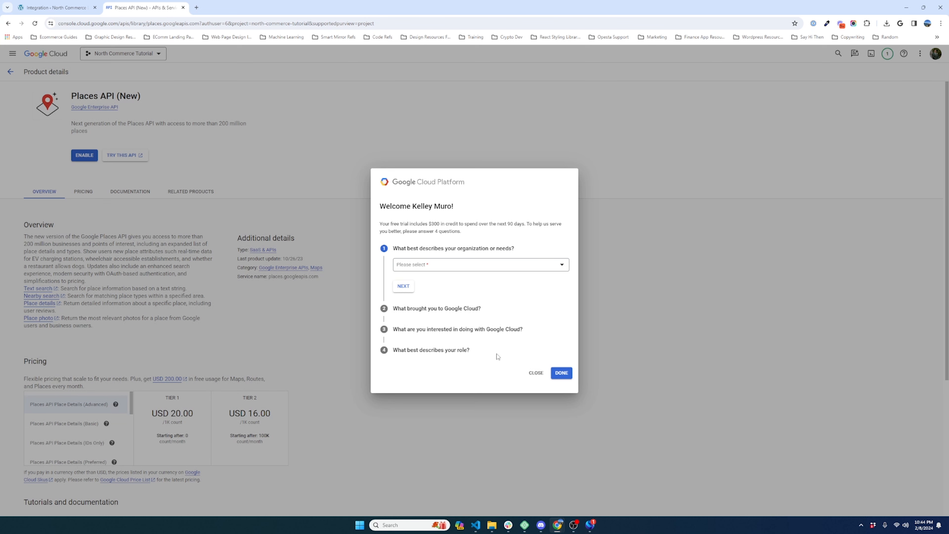
Step: Dismiss the welcome survey and enable Places API (New) to generate a Maps Platform API key
left_click(536, 374)
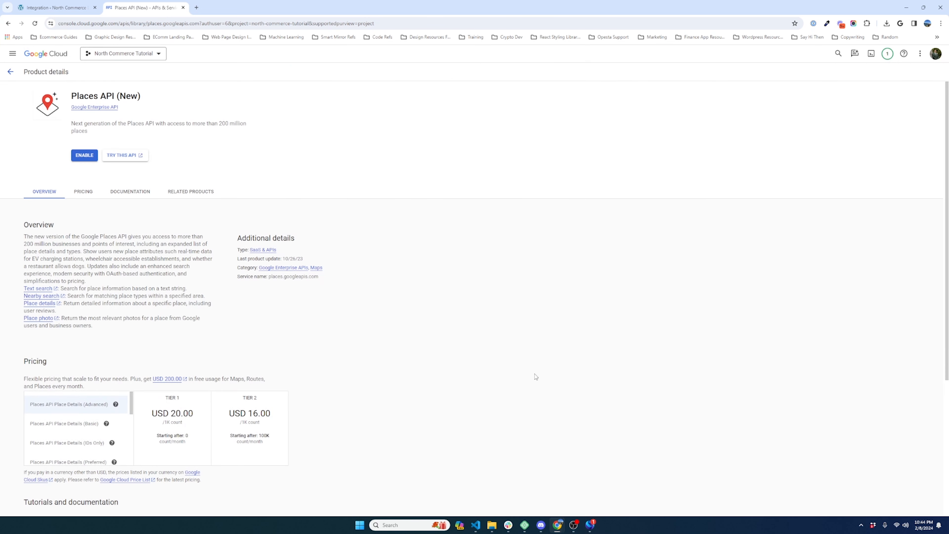
left_click(87, 156)
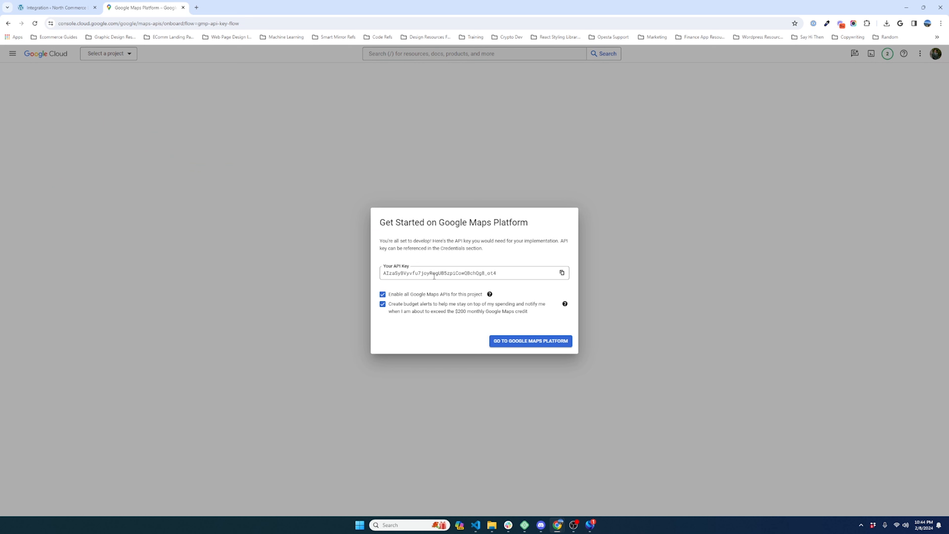
Step: Copy the new API key and set its restriction type to HTTP referrers (web sites)
left_click(562, 273)
left_click(528, 340)
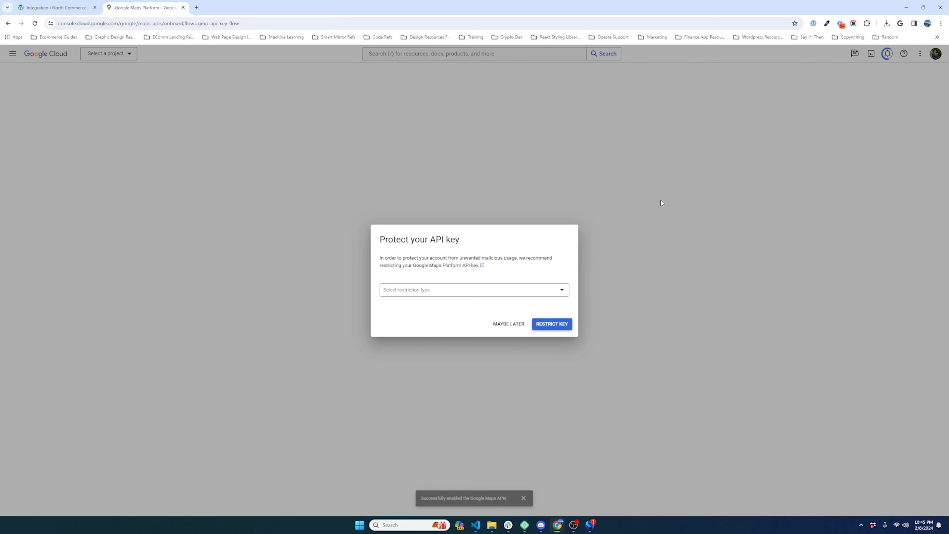
left_click(529, 290)
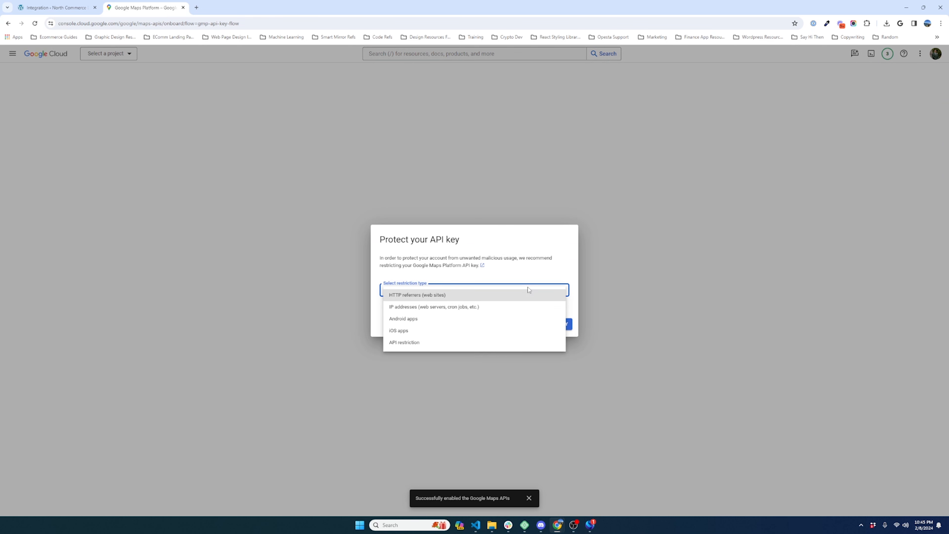
left_click(519, 264)
left_click(500, 294)
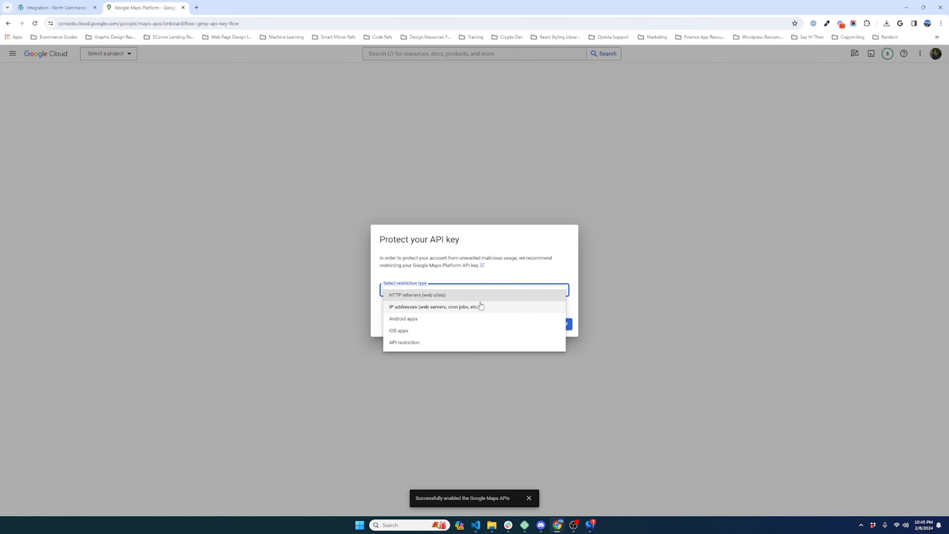
left_click(460, 296)
left_click(439, 306)
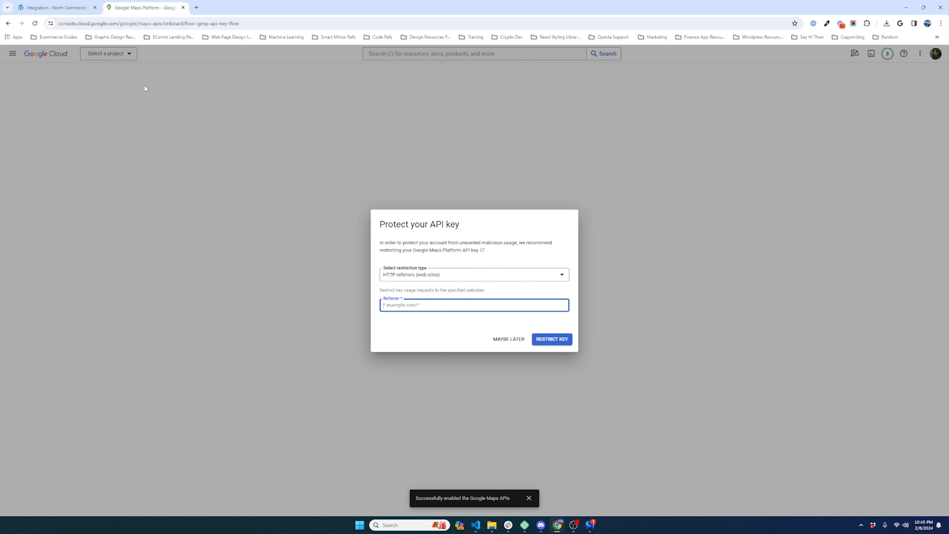
left_click(56, 8)
left_click(115, 23)
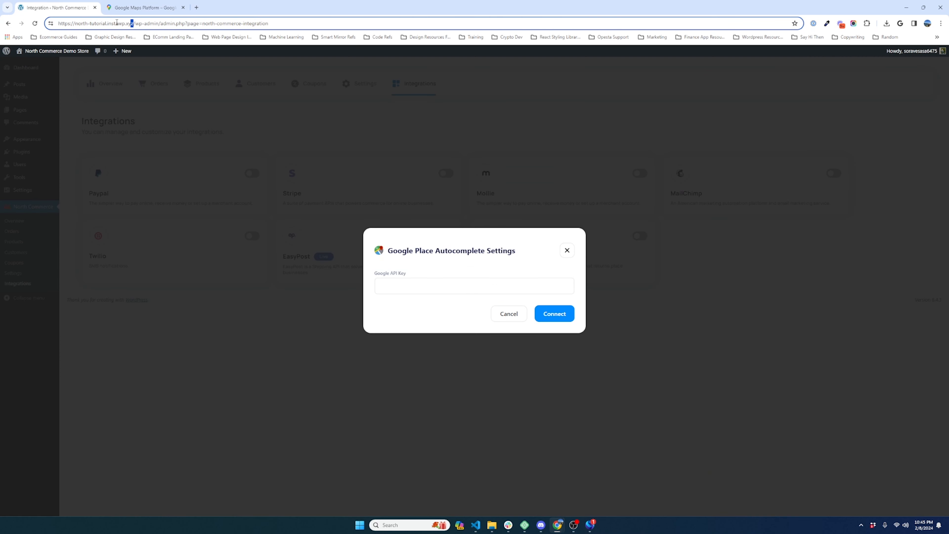
left_click_drag(134, 24, 58, 24)
key("ctrl+c")
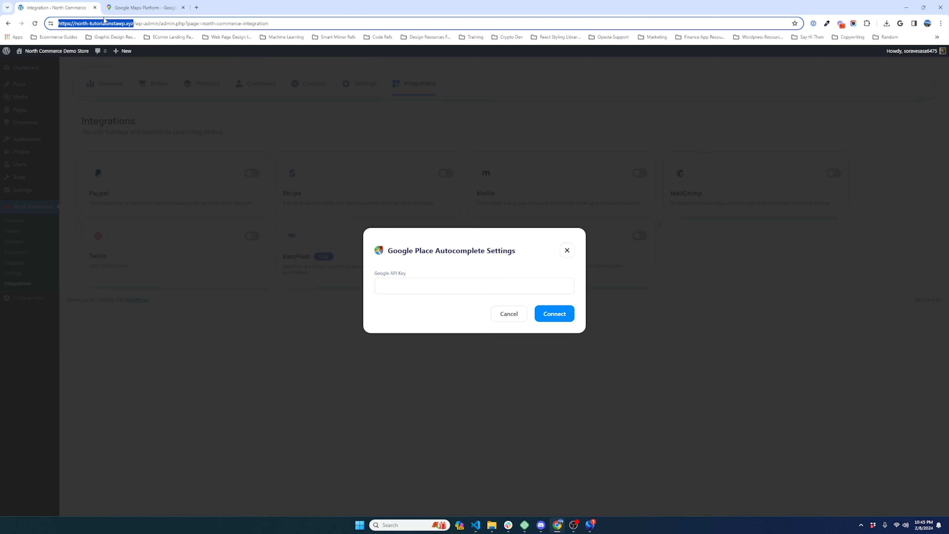
left_click(142, 7)
key("ctrl+v")
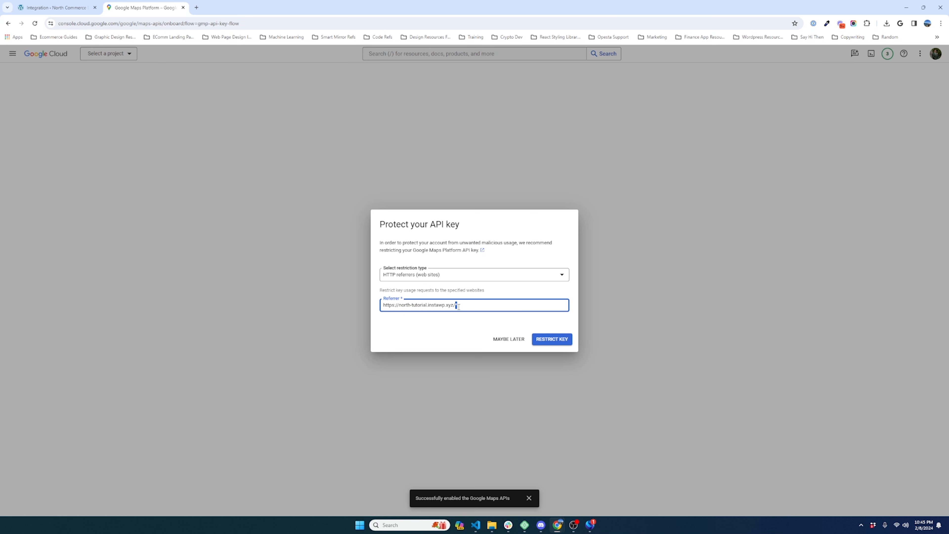
left_click_drag(421, 306, 471, 307)
left_click(473, 307)
left_click(552, 339)
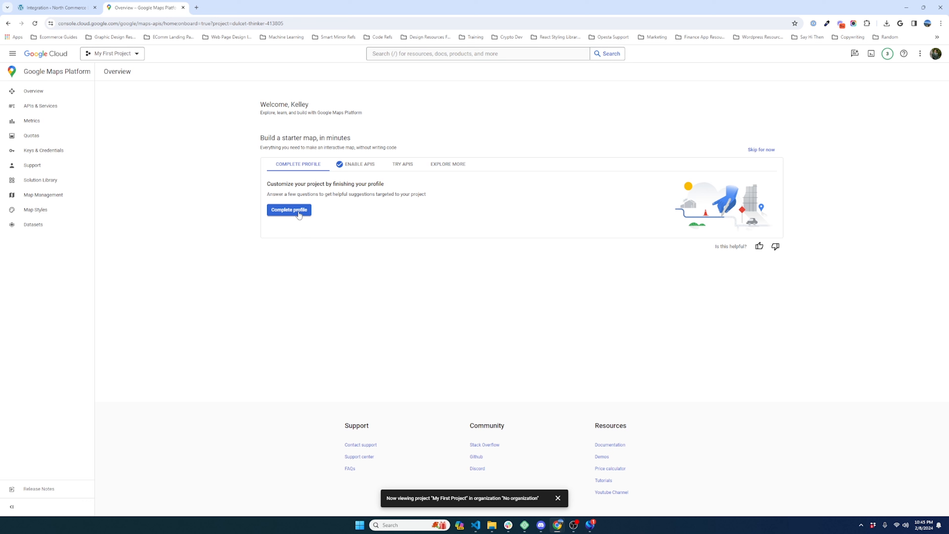
left_click(761, 149)
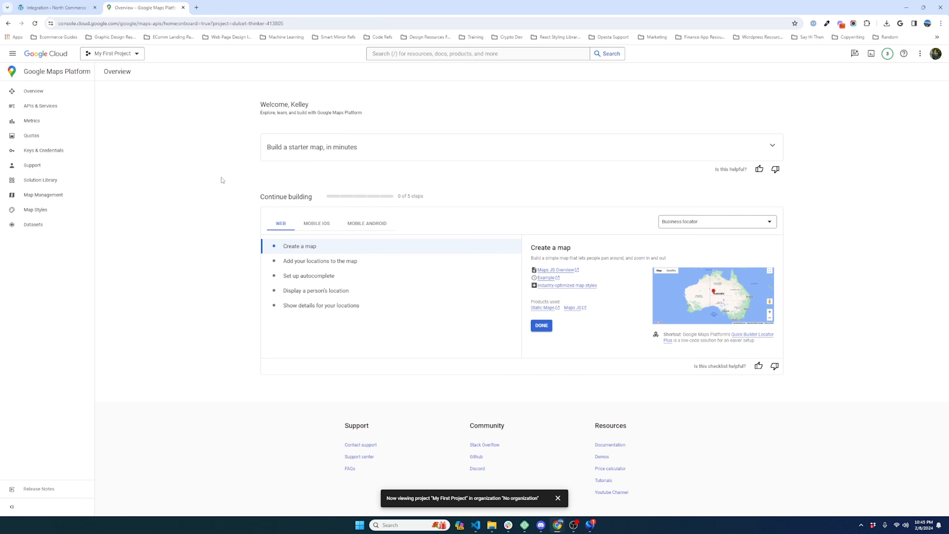
left_click(40, 109)
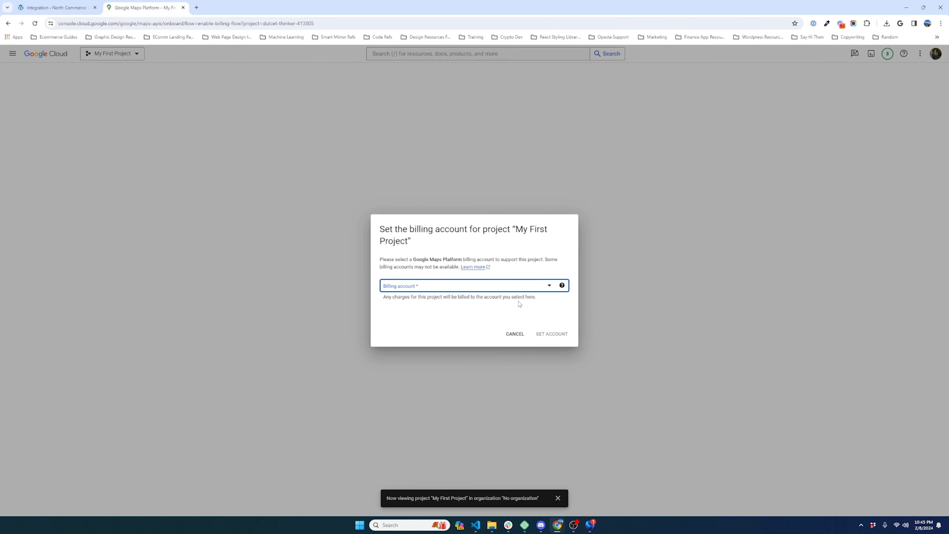
Step: Link My Billing Account to the project
left_click(550, 291)
left_click(550, 294)
left_click(552, 334)
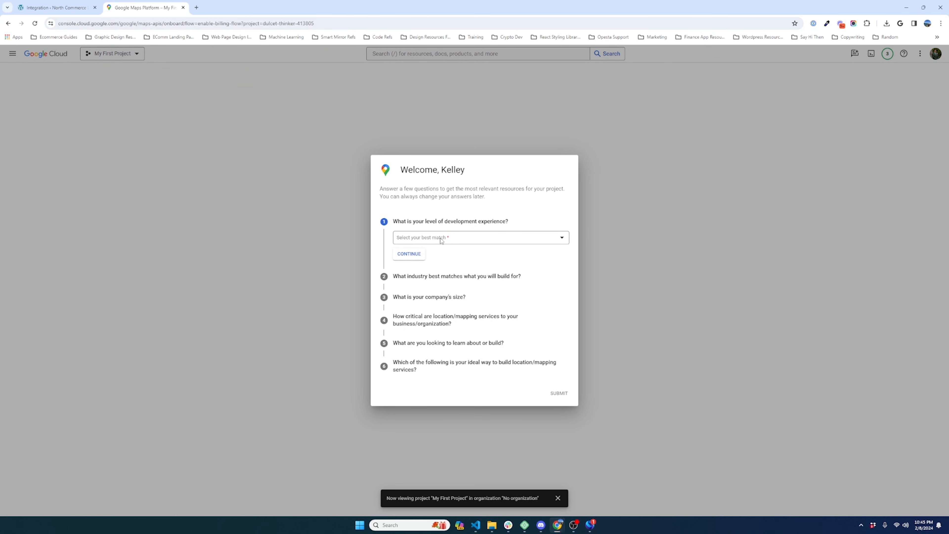
Step: Answer the welcome questions: Advanced experience, Automotive industry, 2 to 9 employees, mapping Important
left_click(442, 240)
left_click(447, 255)
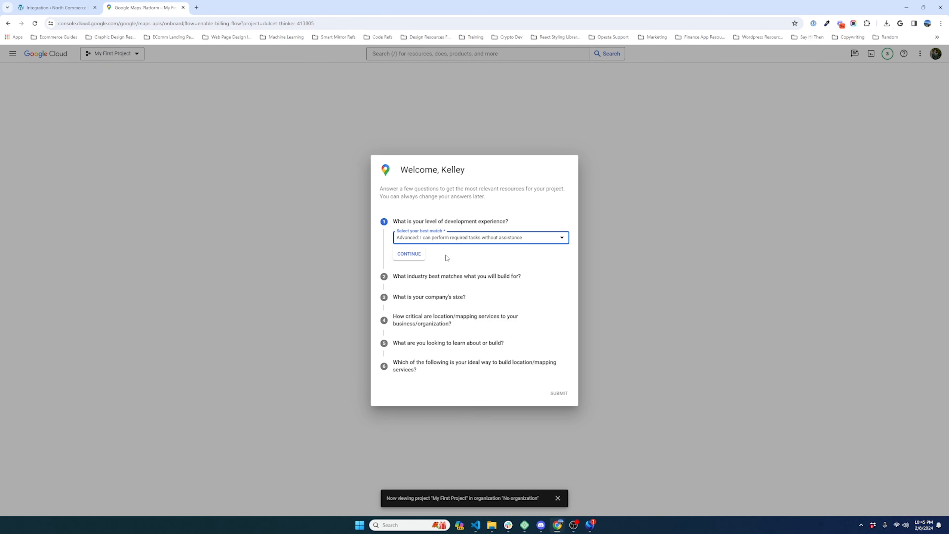
left_click(410, 258)
left_click(416, 279)
left_click(418, 258)
left_click(417, 277)
left_click(415, 277)
left_click(411, 281)
left_click(422, 305)
left_click(412, 297)
left_click(418, 302)
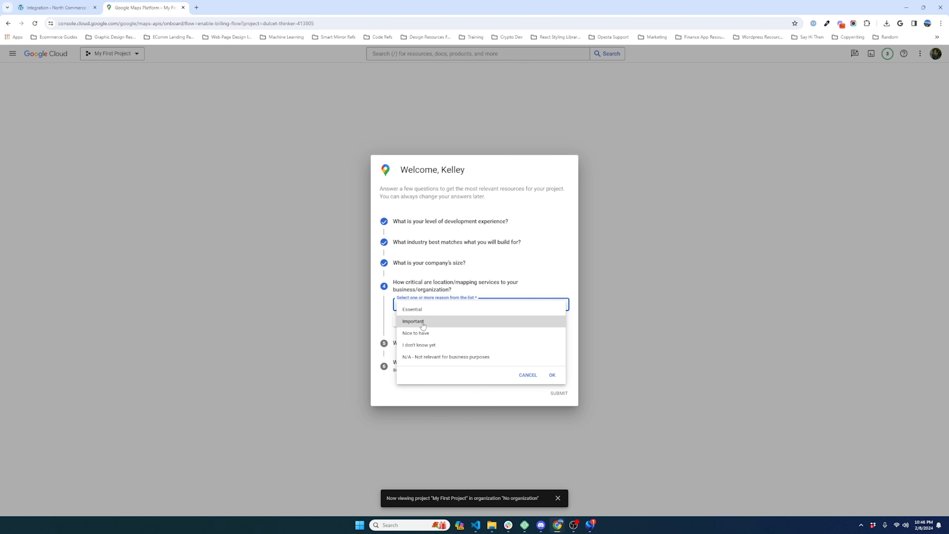
left_click(415, 314)
left_click(415, 320)
Step: Choose Single Trip Planning and Directions, website-builder plug-ins, and Web platform, then submit the questionnaire
left_click(438, 329)
left_click(430, 342)
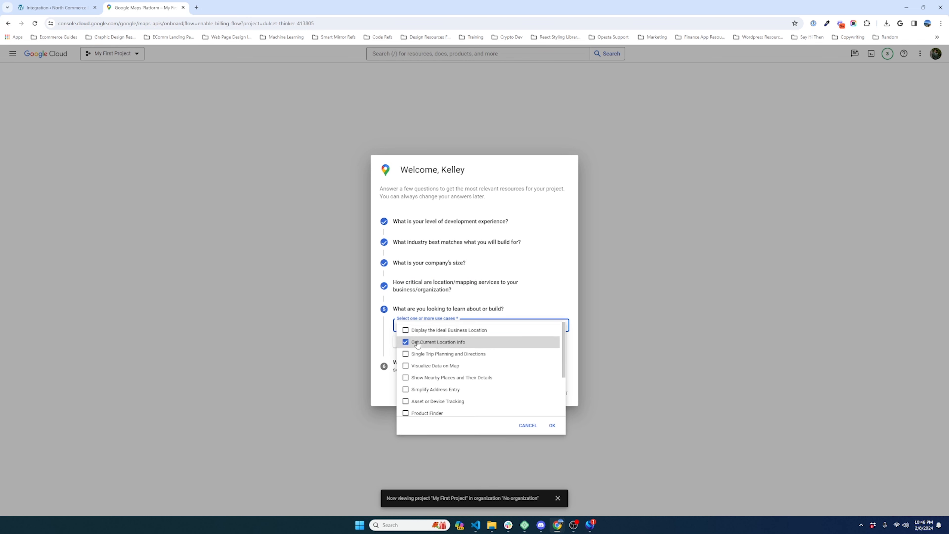
left_click(385, 345)
left_click(405, 342)
left_click(429, 321)
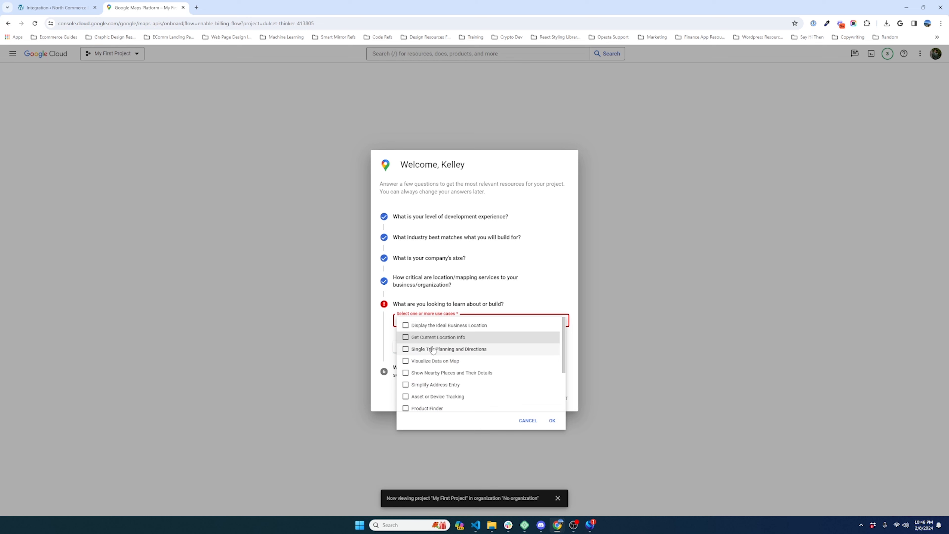
left_click(406, 349)
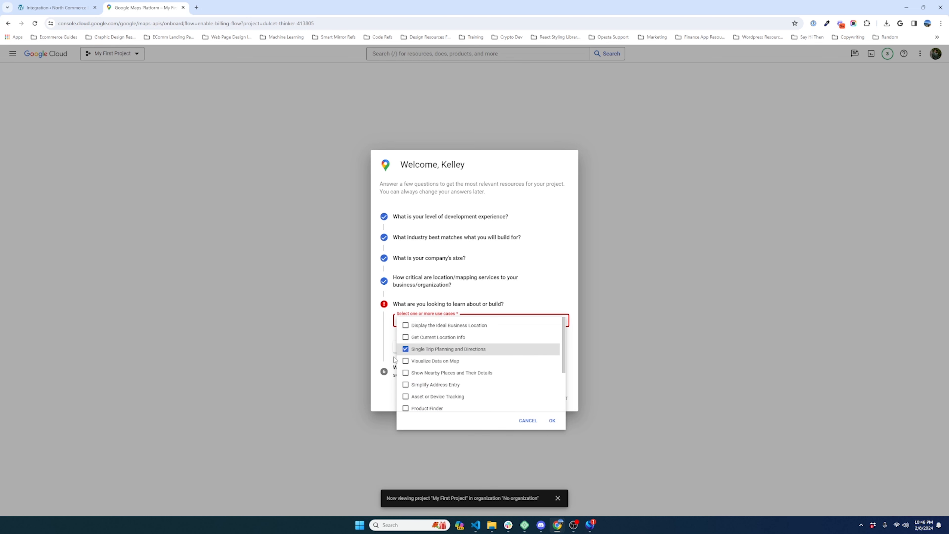
left_click(552, 421)
left_click(409, 342)
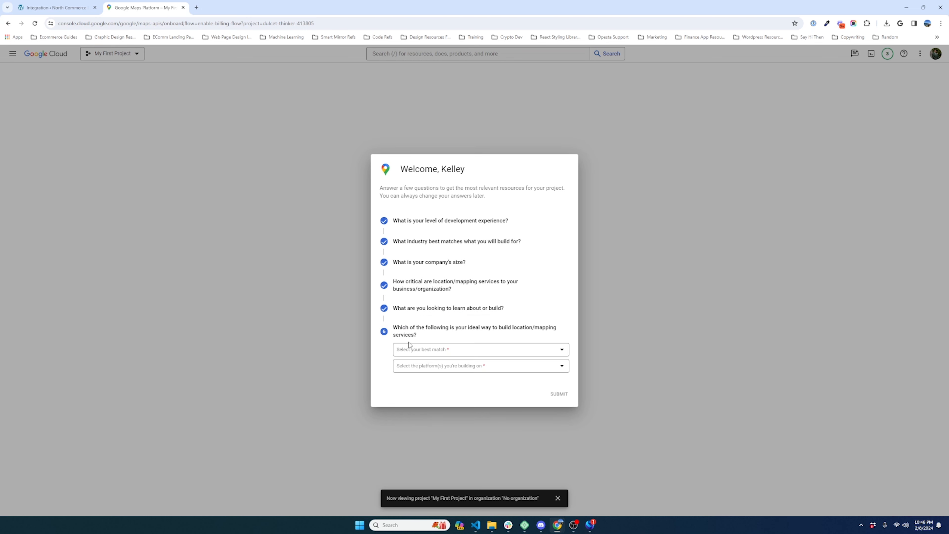
left_click(455, 351)
left_click(441, 354)
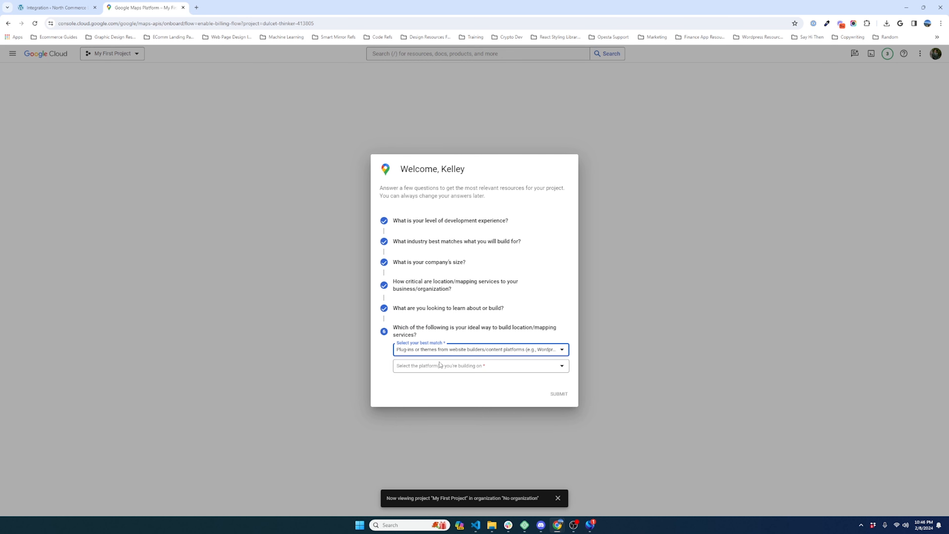
left_click(479, 365)
left_click(405, 371)
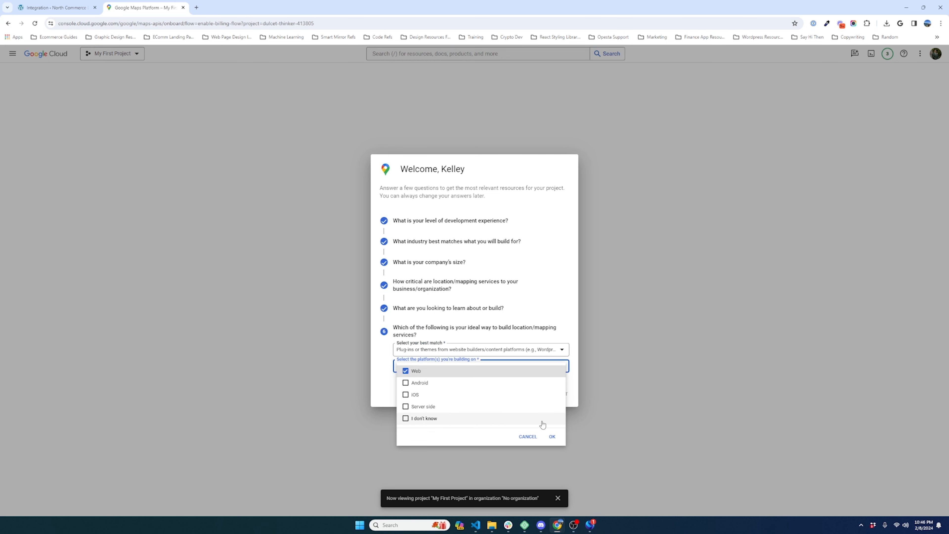
left_click(552, 436)
left_click(557, 395)
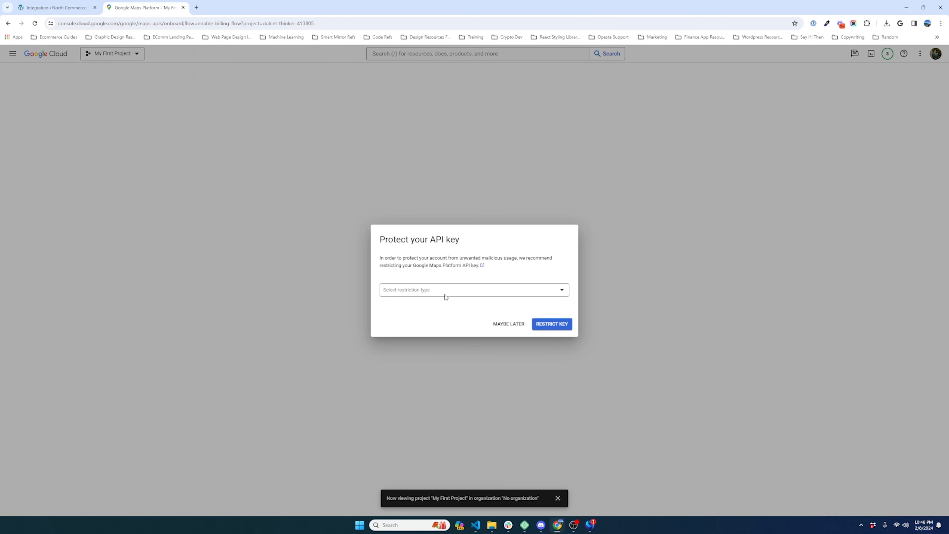
Step: Skip restricting the API key for now with Maybe Later
left_click(445, 297)
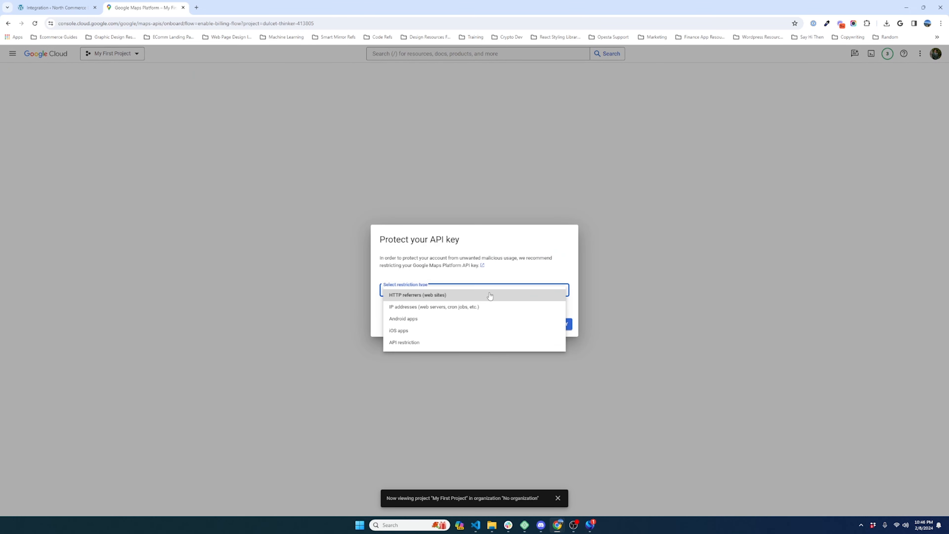
left_click(509, 324)
left_click(512, 324)
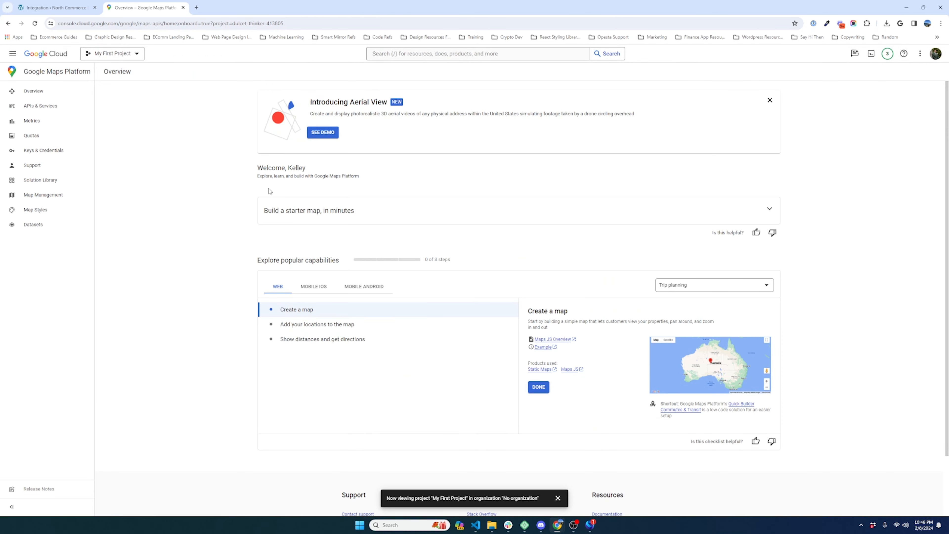
Step: Show the Maps API Key under APIs & Services > Keys & Credentials and copy it
left_click(40, 106)
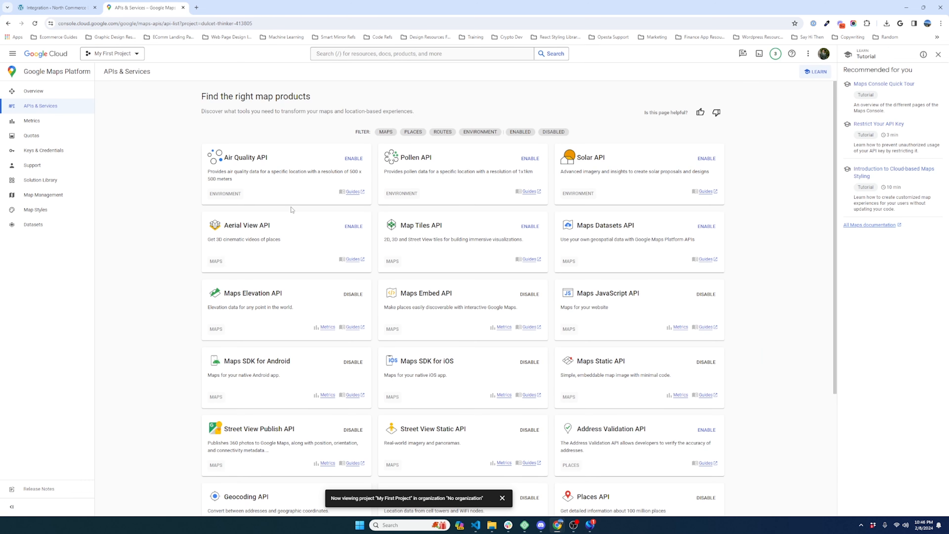
left_click(49, 154)
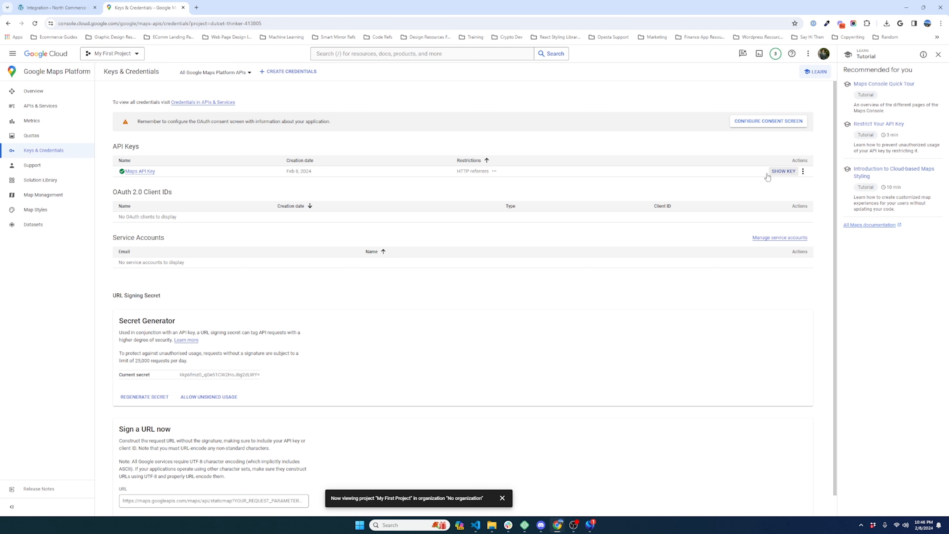
left_click(784, 171)
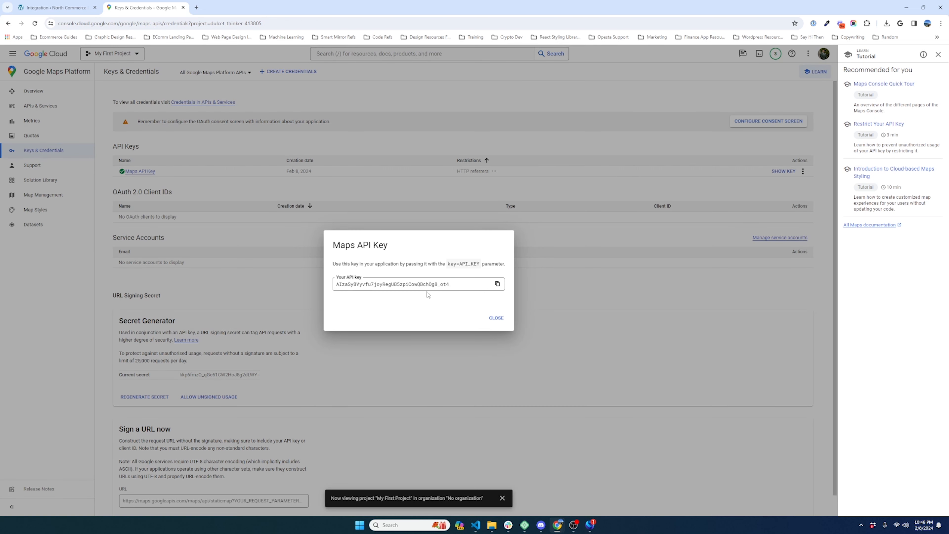
left_click(497, 284)
key("ctrl+shift+Tab")
Step: Paste the API key into Google API Key and connect Google Place Autocomplete
left_click(449, 286)
key("ctrl+v")
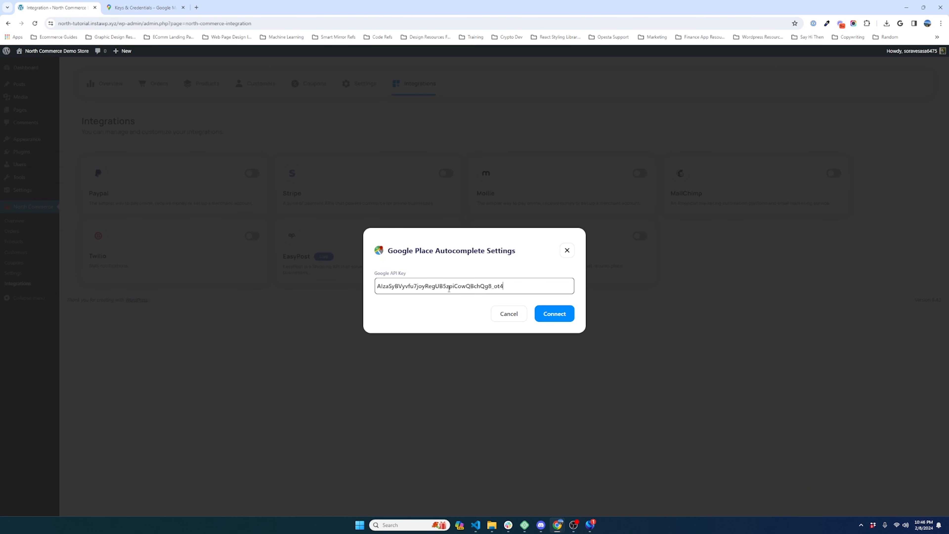
left_click(562, 321)
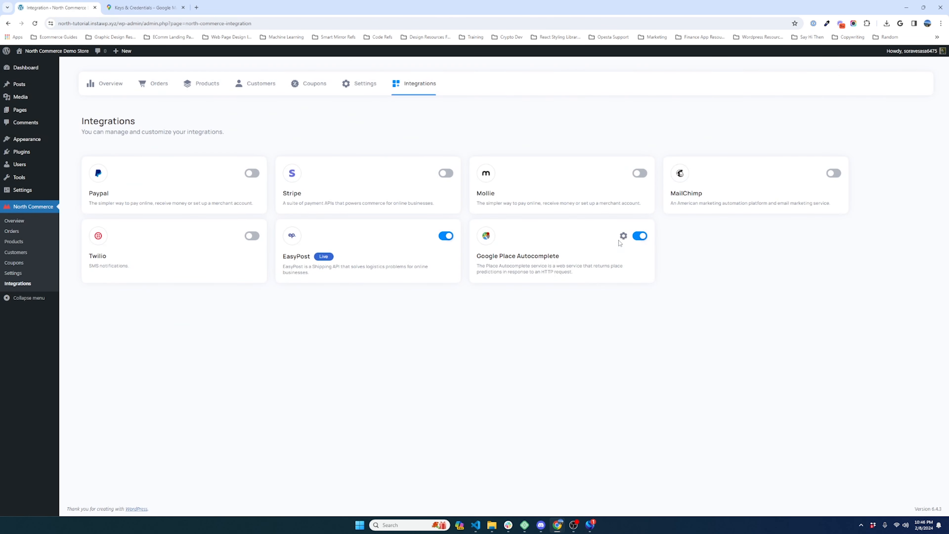
Step: Close the Cloud Console API key dialog and open the store's Products list
key("ctrl+Tab")
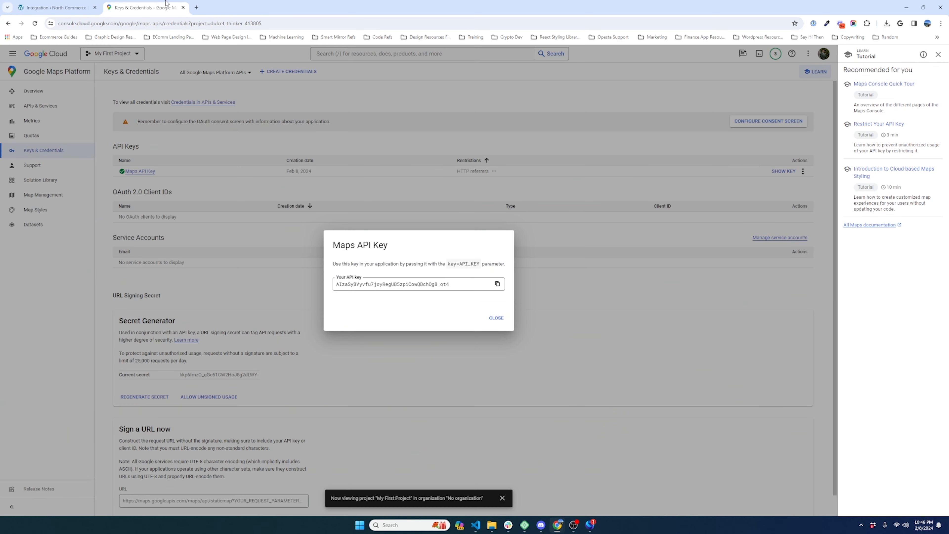
left_click(496, 315)
key("ctrl+shift+Tab")
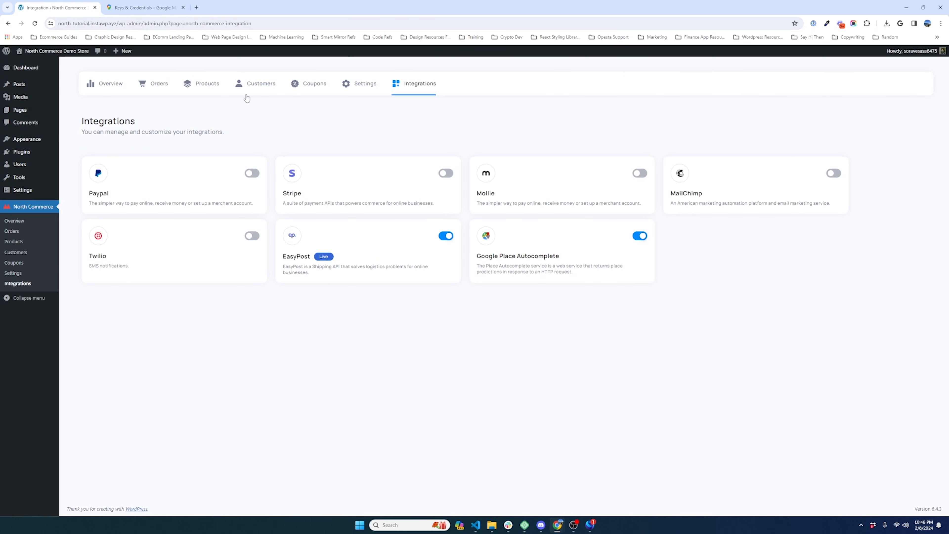
left_click(208, 89)
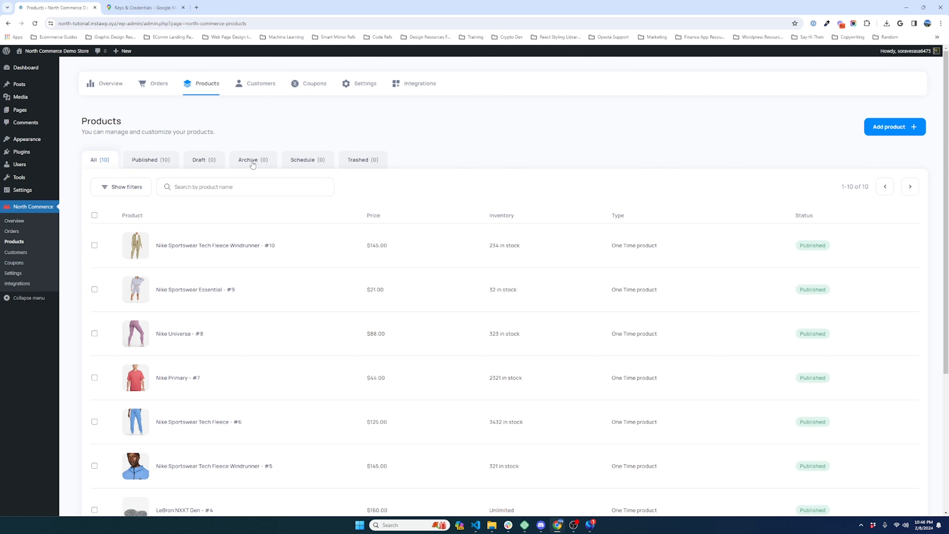
Step: View the first product on the storefront and add size M 4 / W 5.5 to the bag
left_click(305, 254)
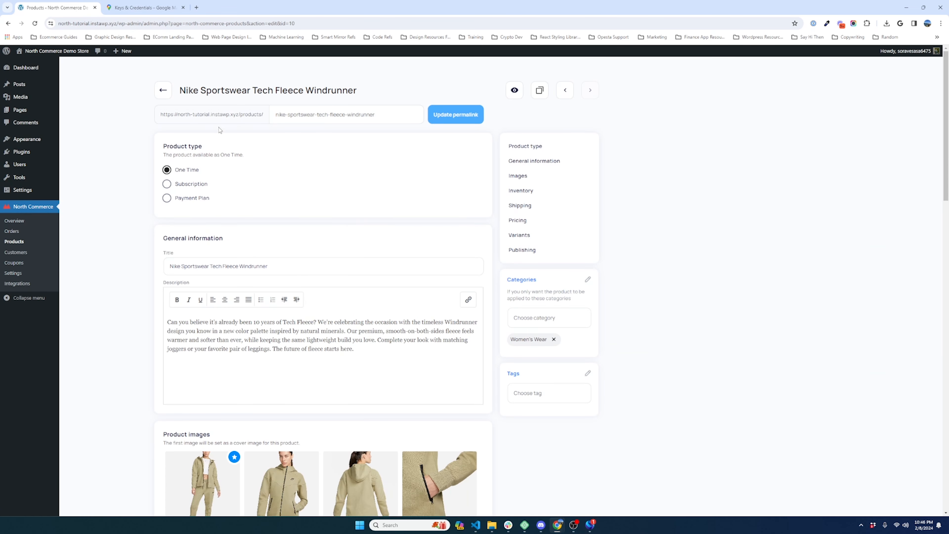
left_click(223, 114)
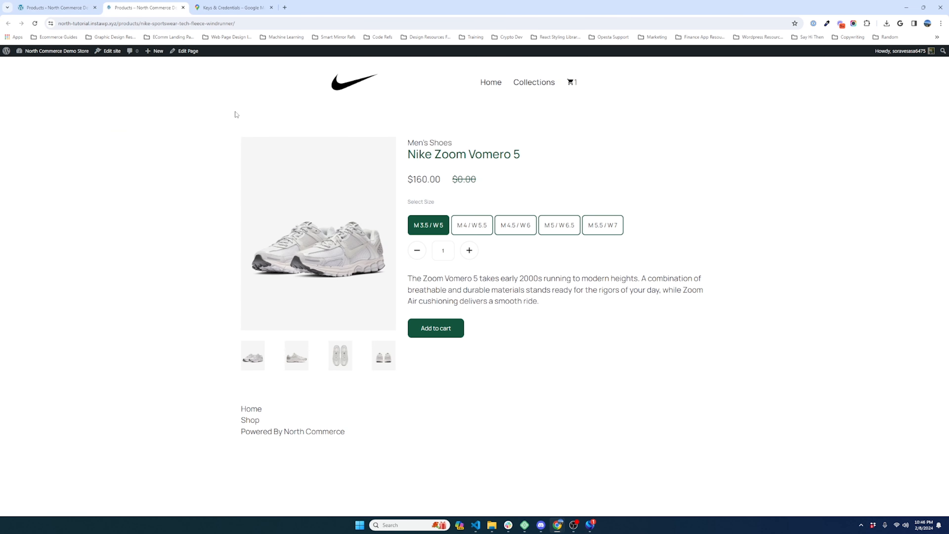
left_click(484, 228)
left_click(460, 329)
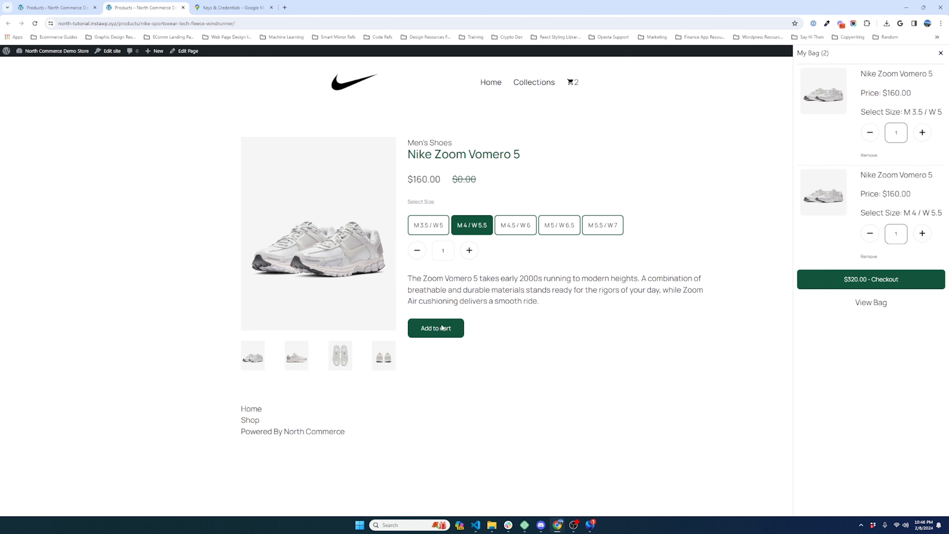
Step: Remove the M 3.5 / W 5 pair, go to checkout, and start entering the customer's e-mail
left_click(871, 156)
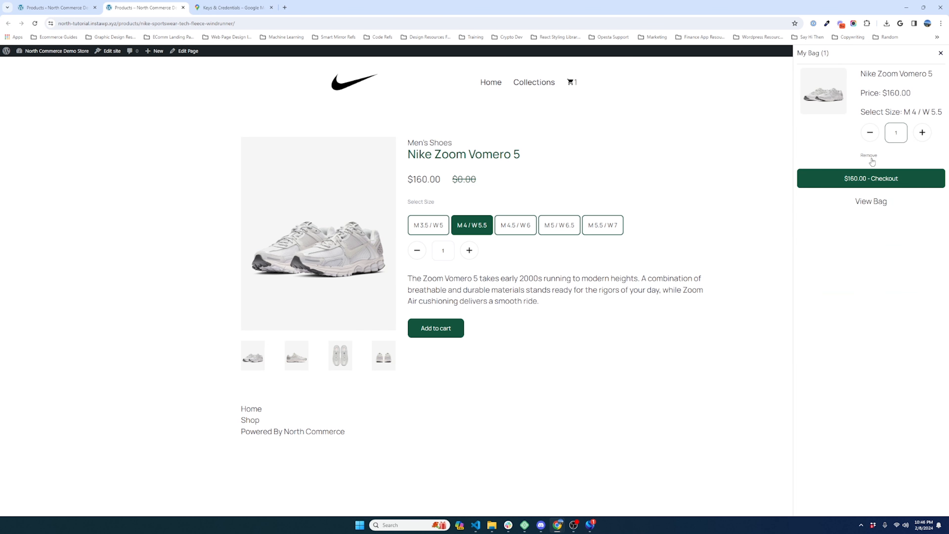
left_click(863, 179)
left_click(341, 179)
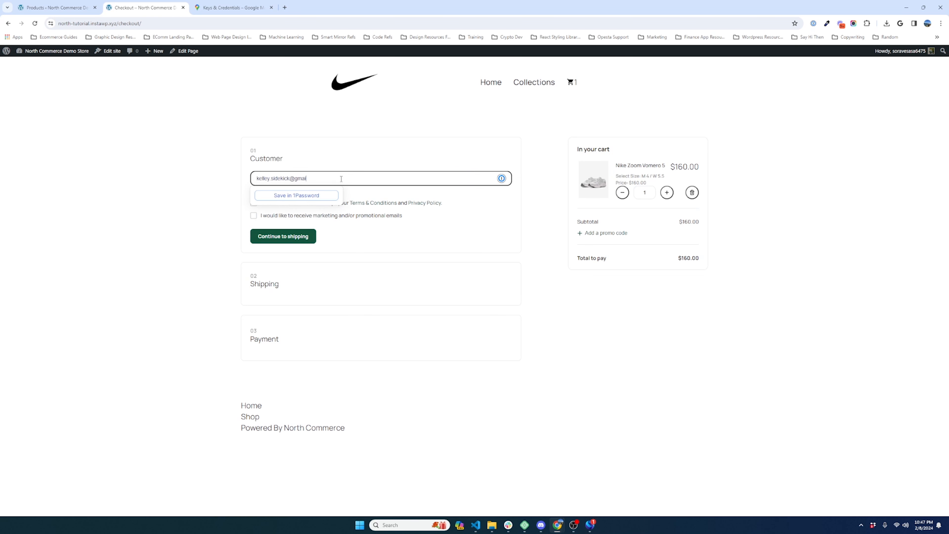
Step: Enter the customer's first and last name, pick a Google-suggested shipping address, and save
key("Return")
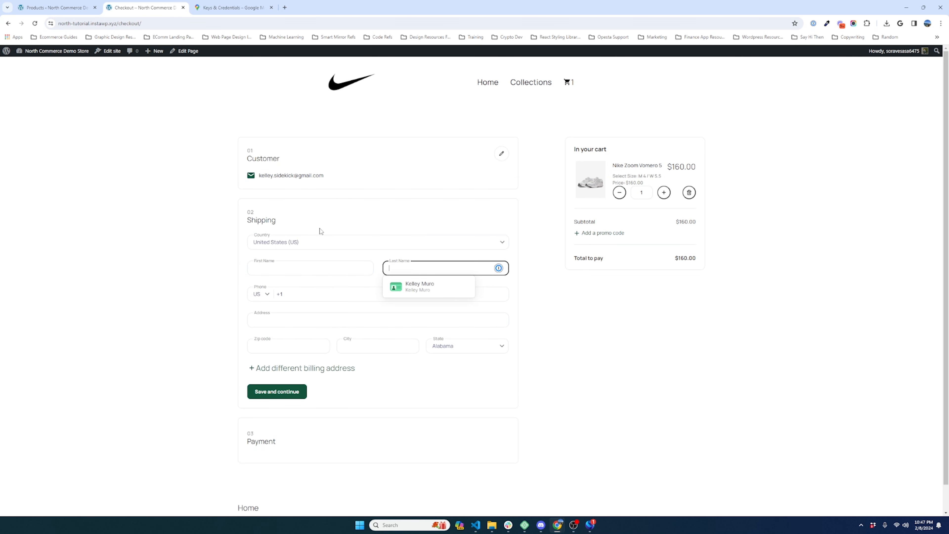
left_click(306, 268)
key("Tab")
key("Tab")
key("Tab")
key("Tab")
left_click(307, 310)
left_click(307, 320)
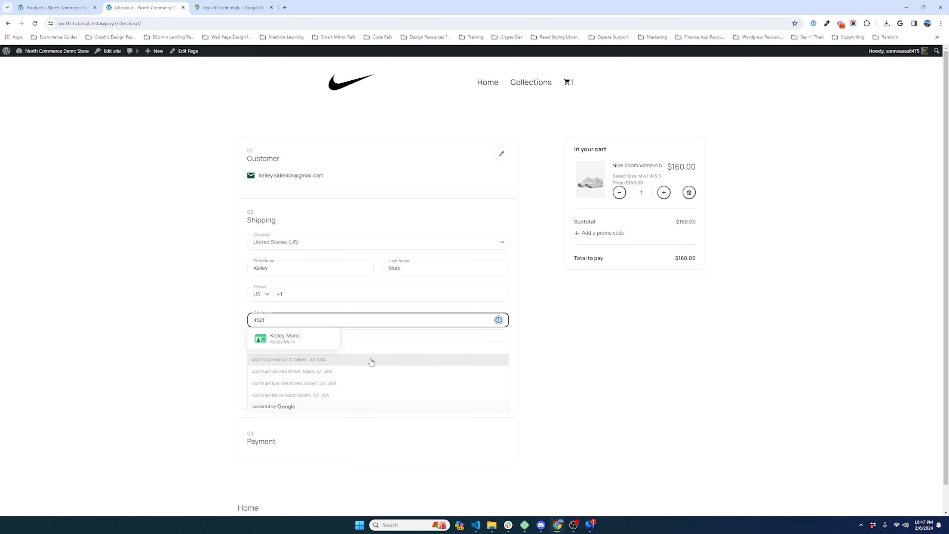
scroll(375, 373, "down", 1)
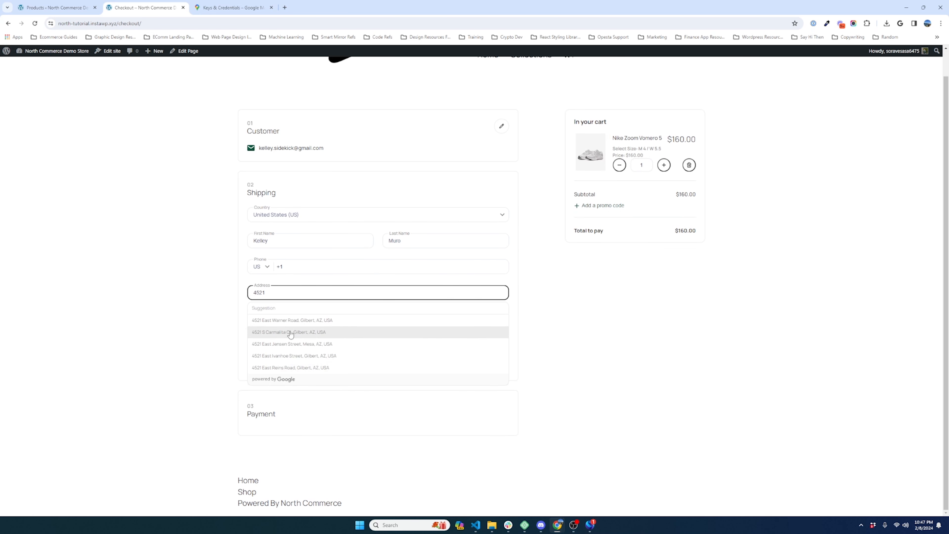
left_click(295, 321)
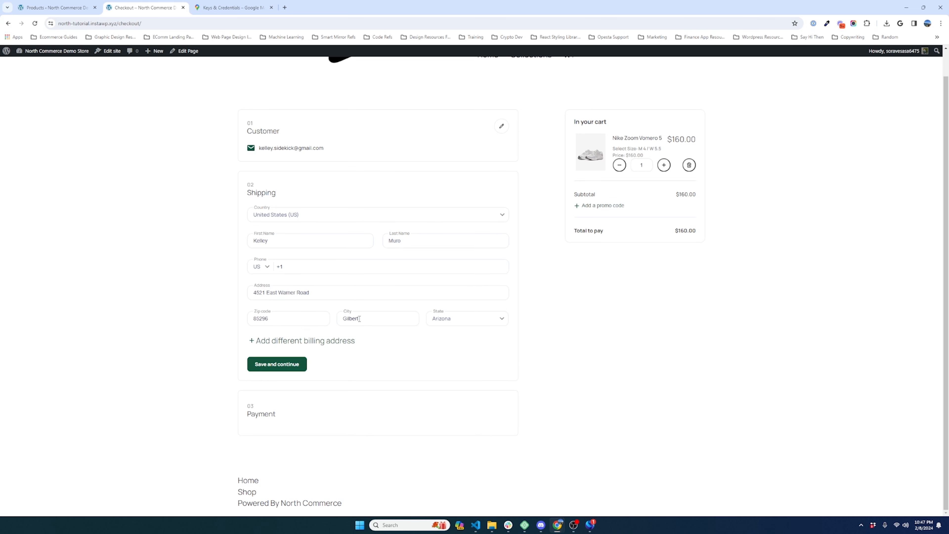
left_click(281, 365)
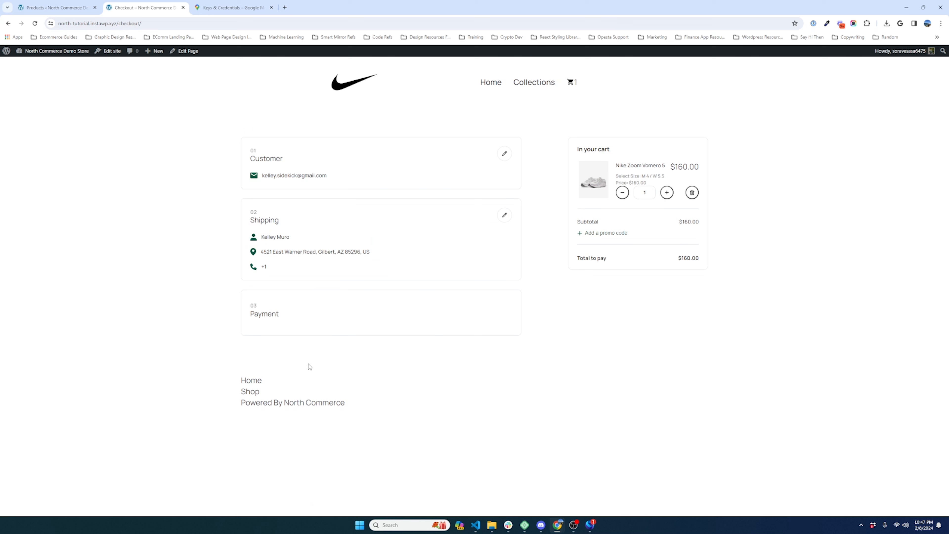
Step: Re-edit the shipping street address to retest the Google autocomplete suggestions
left_click(502, 215)
left_click(298, 320)
double_click(299, 320)
key("shift+Home")
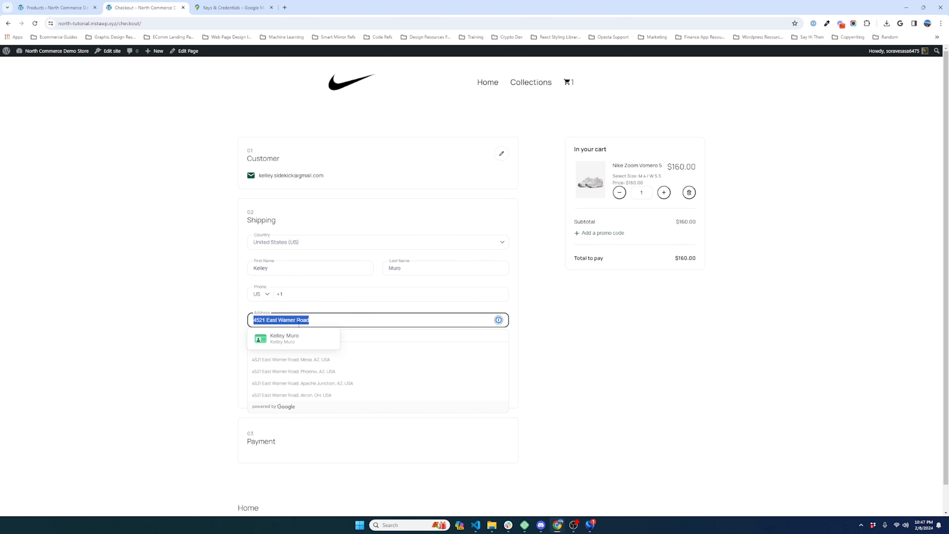
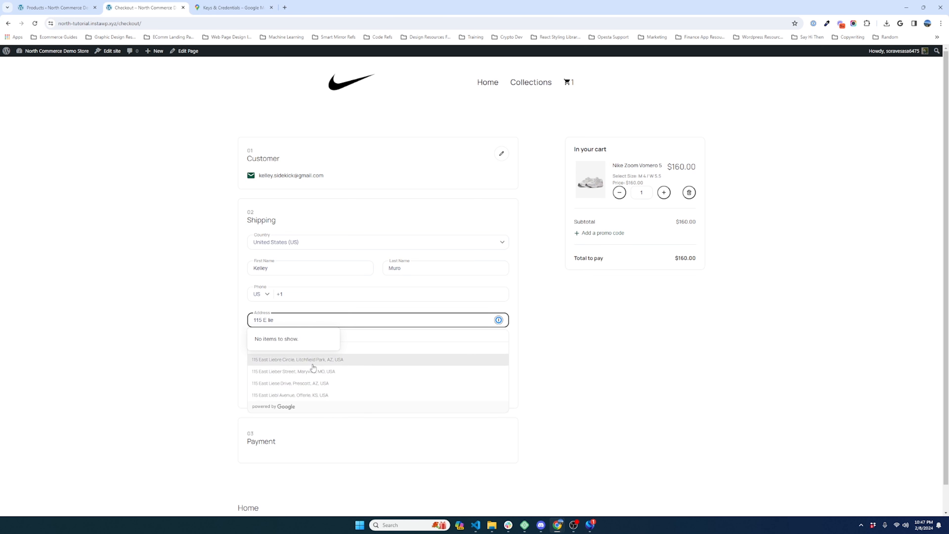
scroll(306, 339, "down", 1)
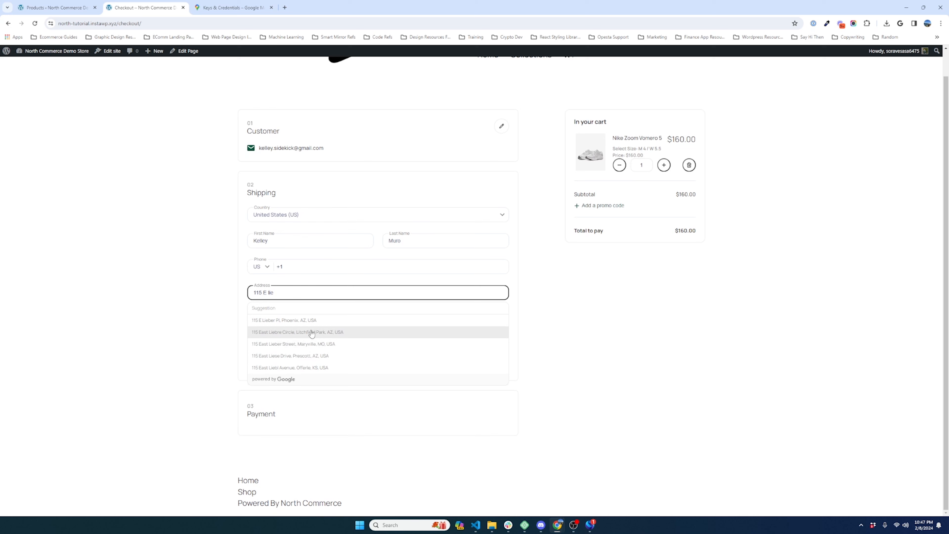
key("ctrl+shift+Tab")
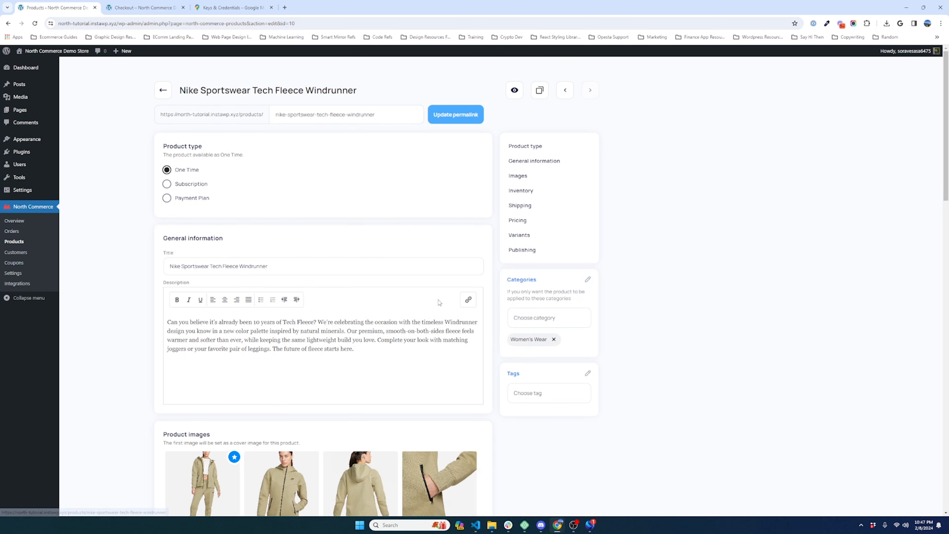
Step: Open North Commerce > Integrations from the admin sidebar
left_click(17, 283)
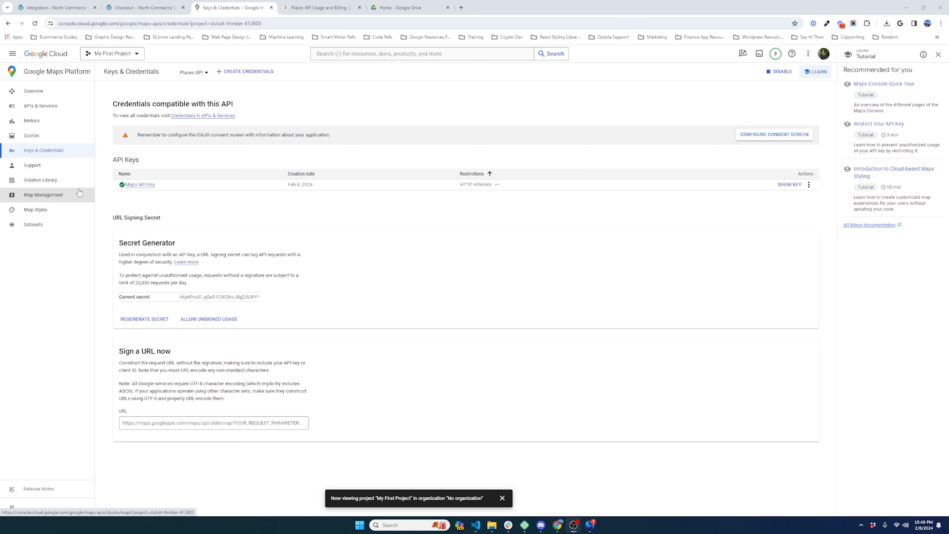
Step: Edit the Places API Requests per day quota, unchecking Unlimited and entering 5000
left_click(33, 138)
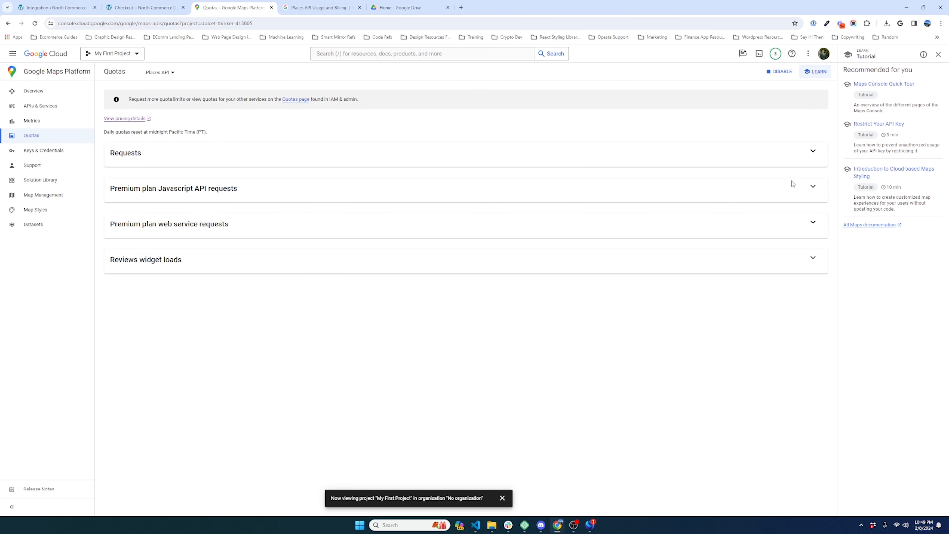
left_click(812, 151)
scroll(362, 285, "down", 1)
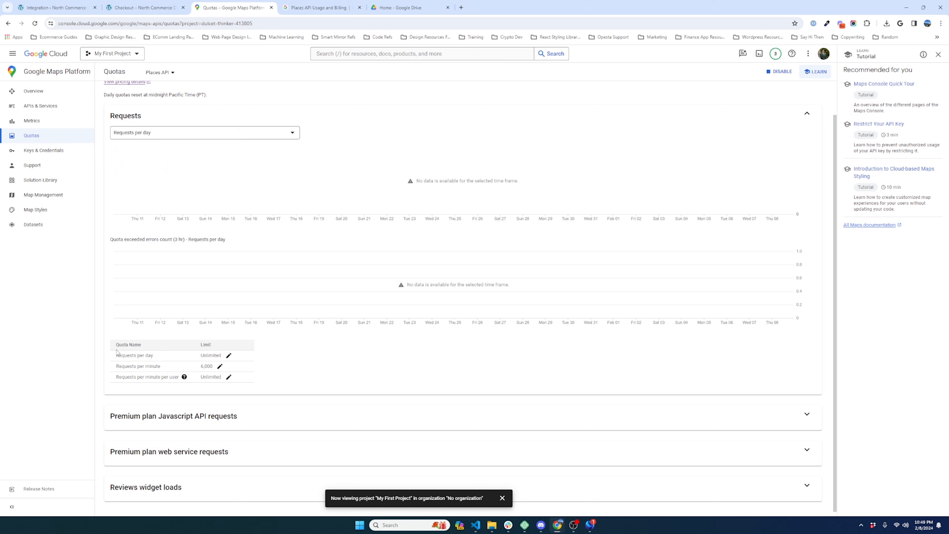
left_click(229, 355)
left_click(697, 178)
left_click(712, 164)
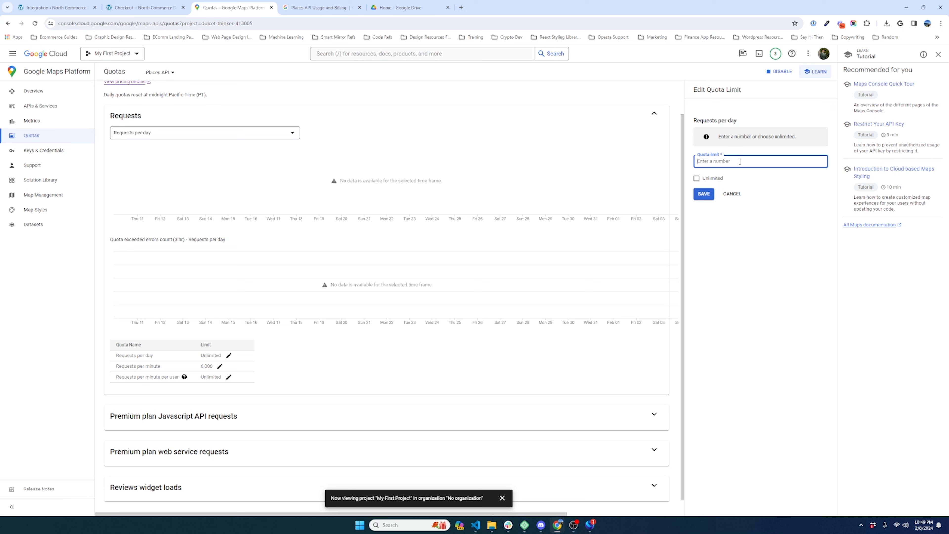
type("500")
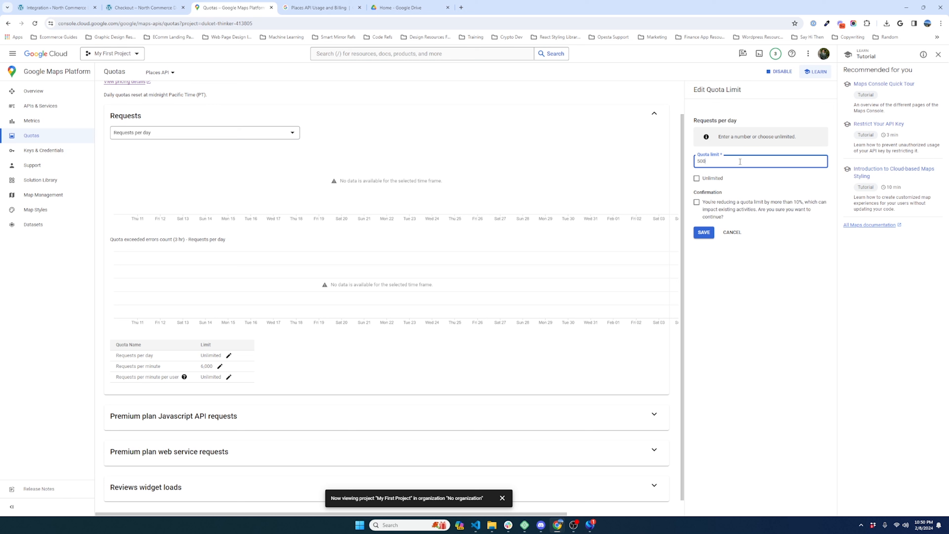
double_click(740, 162)
type("5000")
Step: Locate the Place Details (Basic) price of 17.00 USD per 1000 calls in the pricing docs
left_click(318, 7)
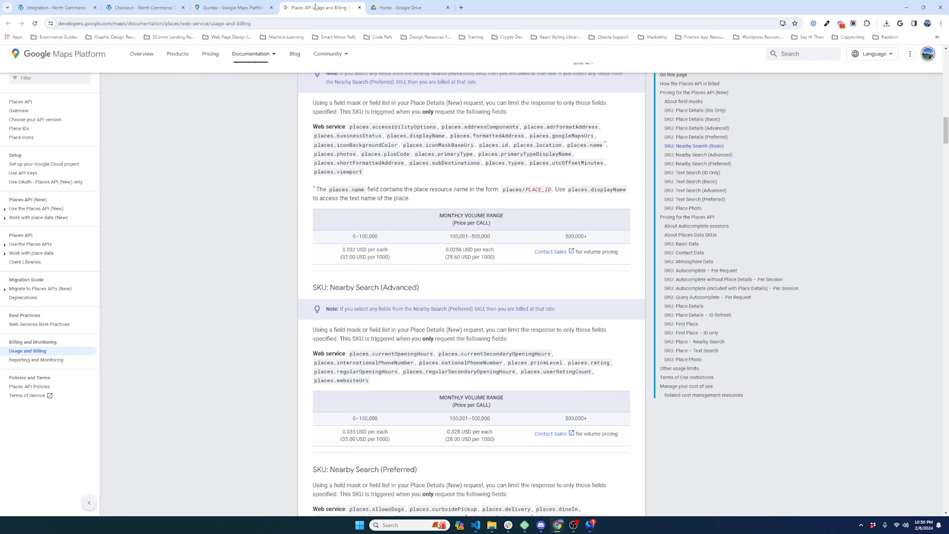
scroll(410, 259, "up", 5)
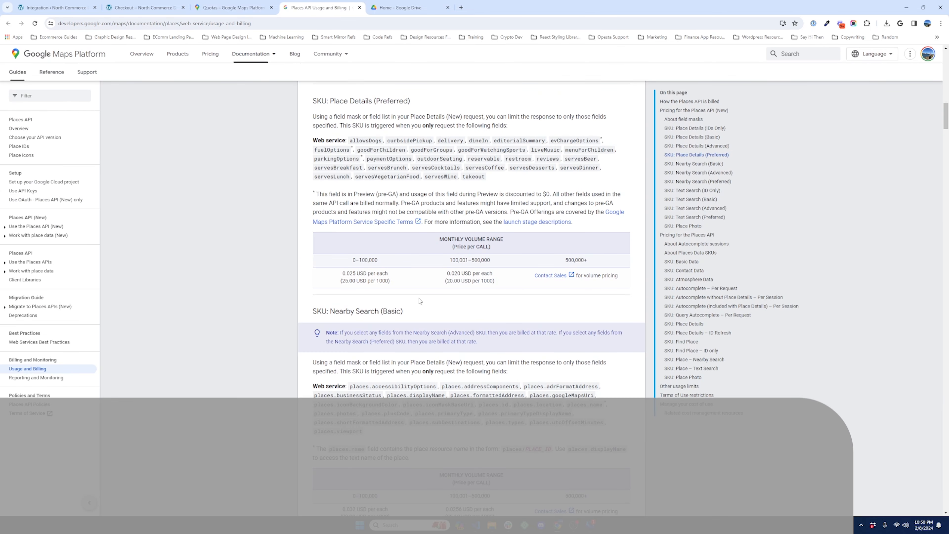
scroll(451, 276, "up", 15)
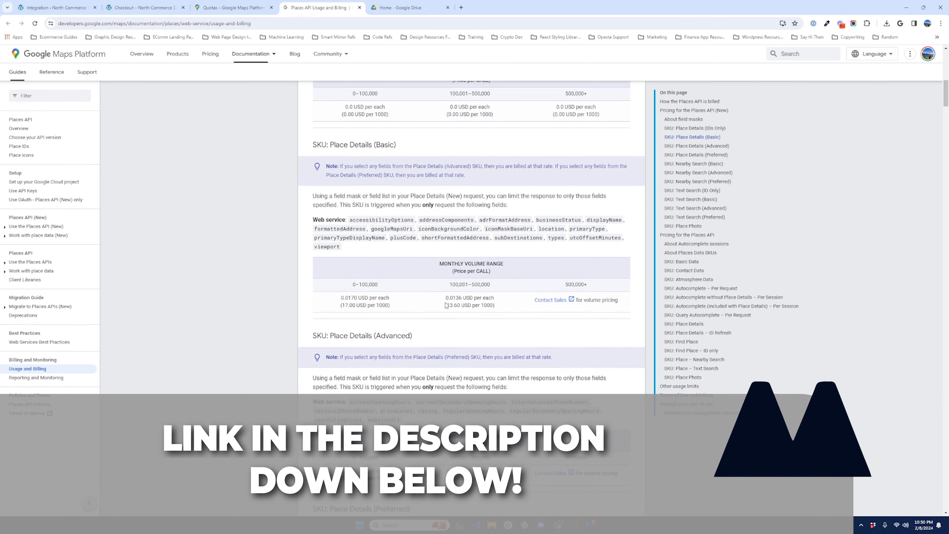
scroll(400, 335, "up", 4)
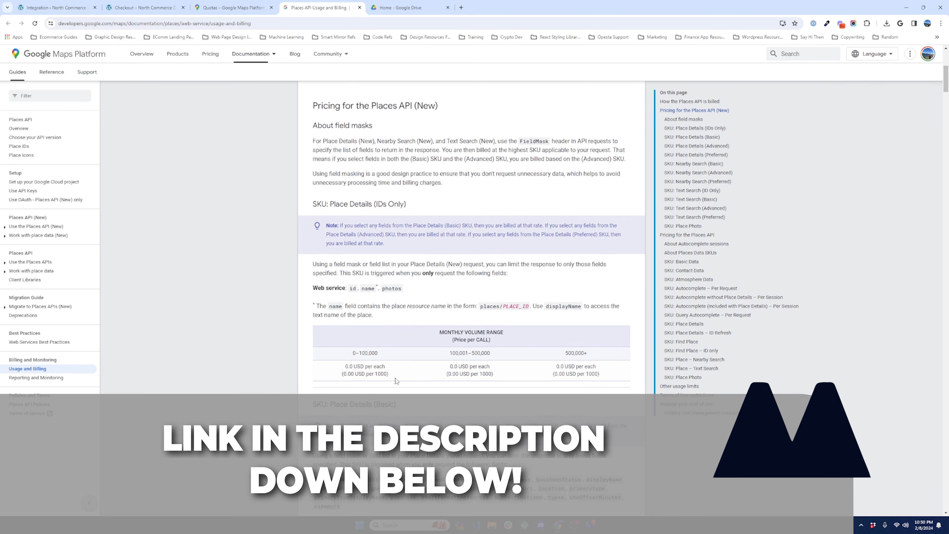
scroll(370, 387, "down", 5)
scroll(370, 387, "down", 1)
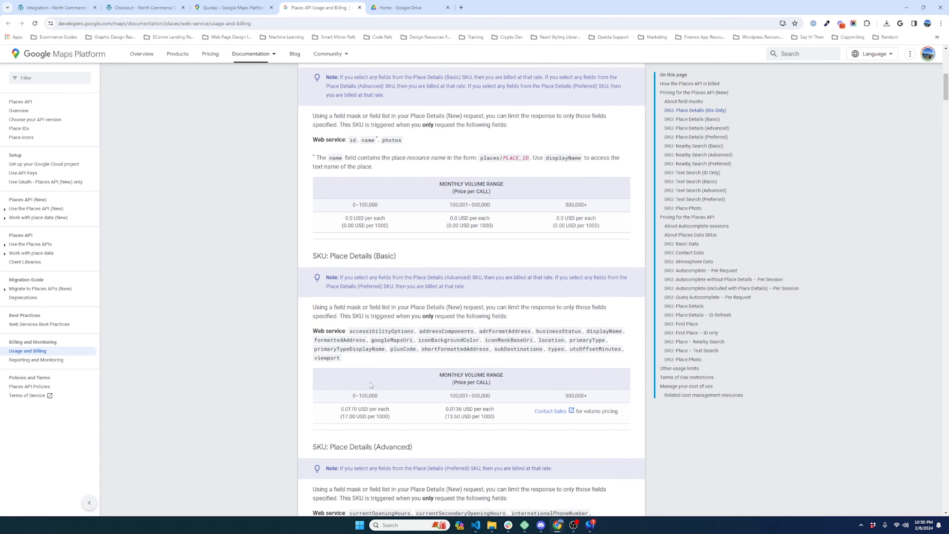
scroll(371, 385, "down", 3)
left_click_drag(339, 308, 409, 313)
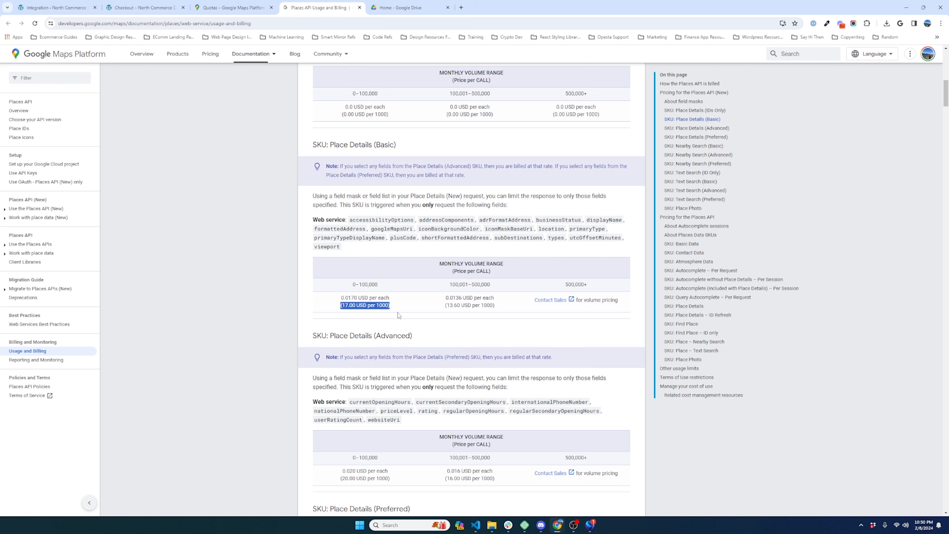
left_click(398, 315)
left_click_drag(330, 145, 385, 145)
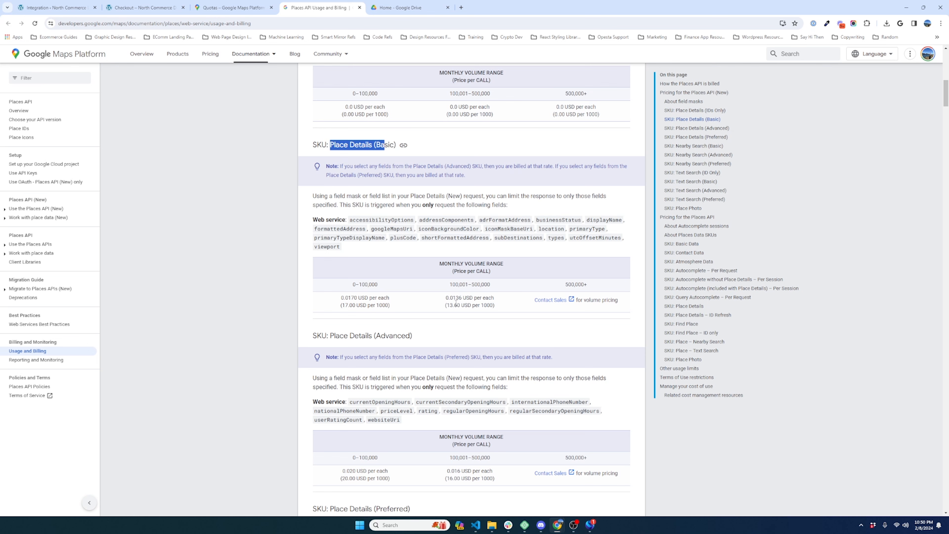
scroll(463, 322, "down", 3)
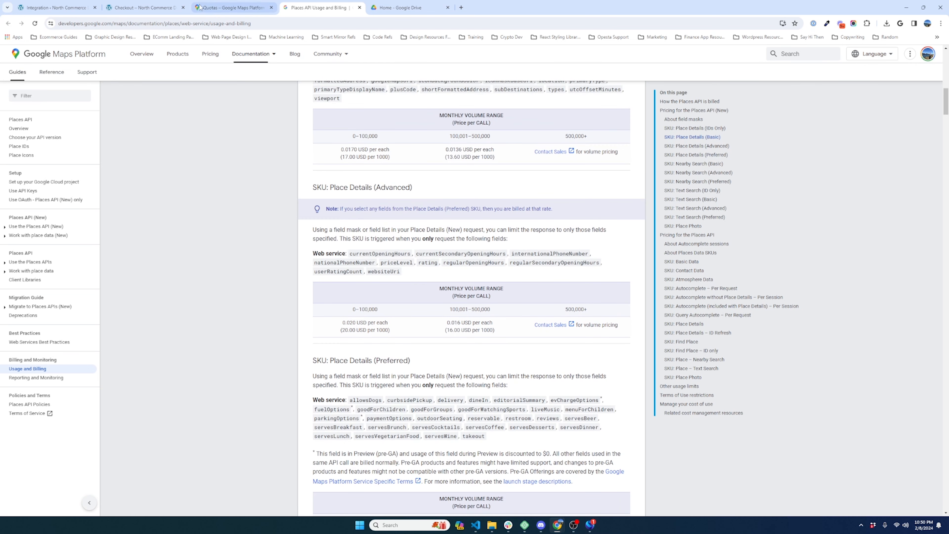
left_click(205, 9)
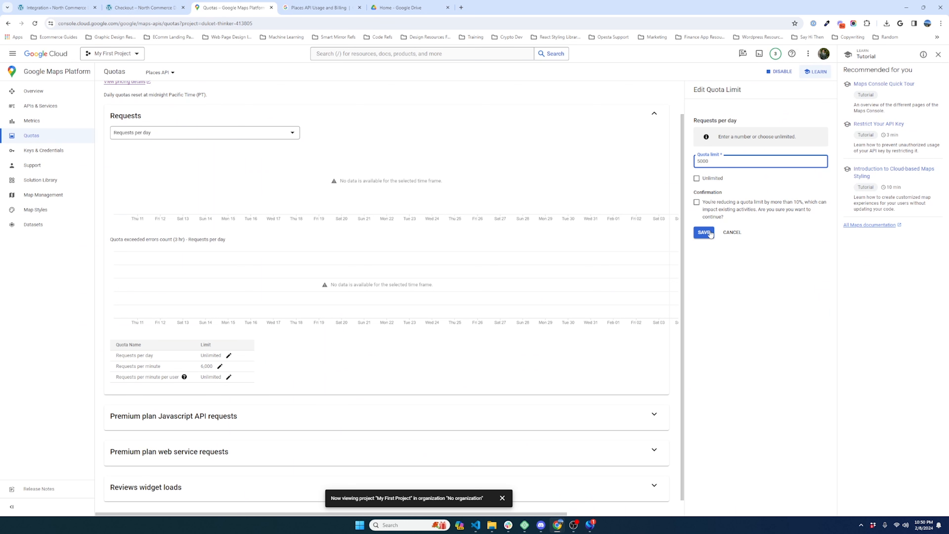